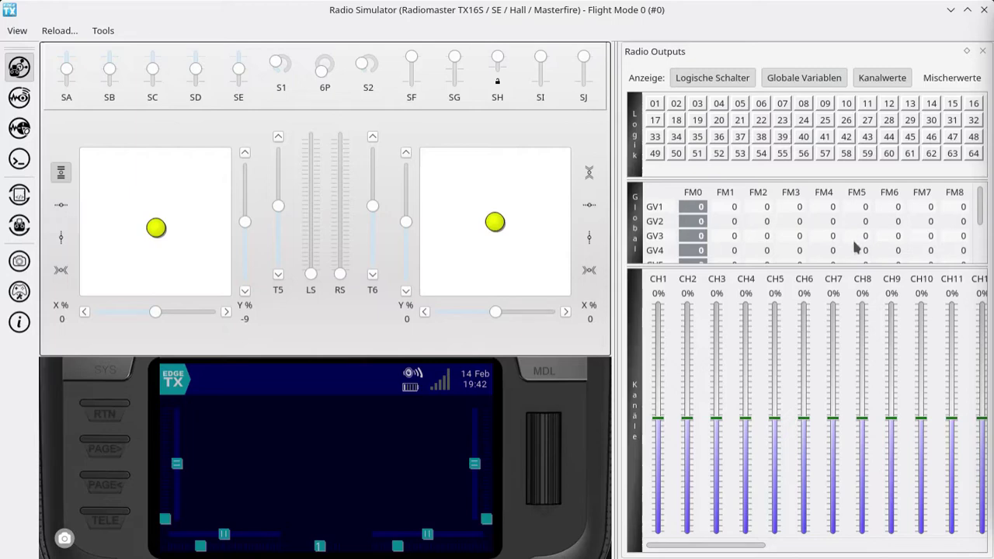
Open the model settings and review the input lines, then the mixer lines for CH1 to CH4
{"action": "left_click", "coordinate": [544, 372]}
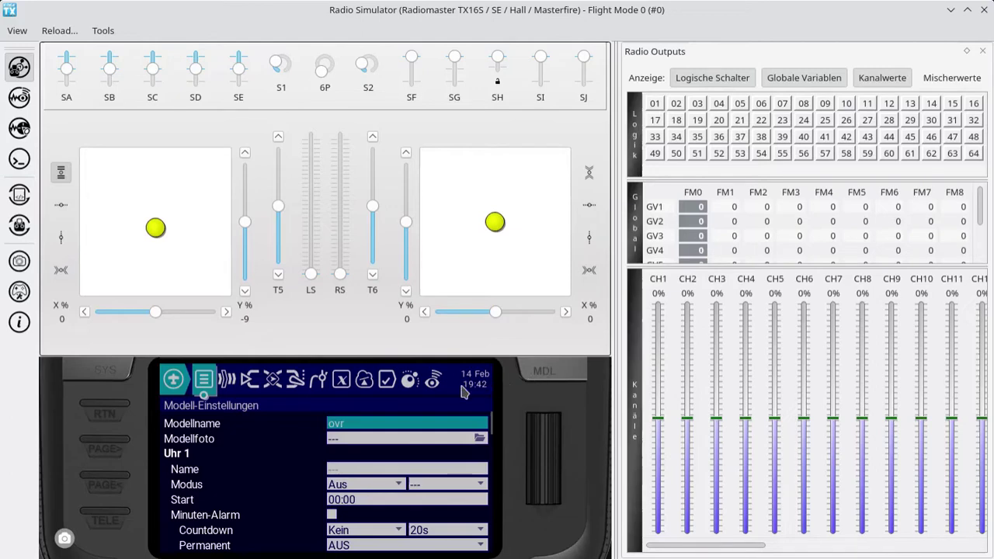
{"action": "mouse_move", "coordinate": [345, 410]}
{"action": "left_mouse_down"}
{"action": "mouse_move", "coordinate": [324, 416]}
{"action": "mouse_move", "coordinate": [331, 432]}
{"action": "mouse_move", "coordinate": [351, 428]}
{"action": "mouse_move", "coordinate": [349, 420]}
{"action": "left_mouse_up"}
{"action": "left_click", "coordinate": [254, 389]}
{"action": "mouse_move", "coordinate": [270, 412]}
{"action": "left_mouse_down"}
{"action": "mouse_move", "coordinate": [250, 411]}
{"action": "mouse_move", "coordinate": [217, 466]}
{"action": "mouse_move", "coordinate": [274, 497]}
{"action": "mouse_move", "coordinate": [283, 464]}
{"action": "left_mouse_up"}
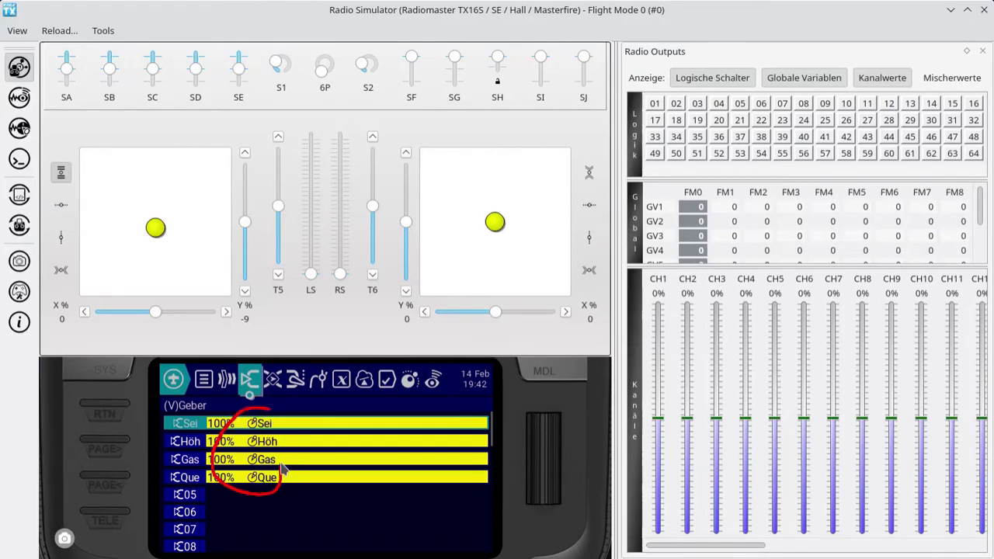
{"action": "left_click", "coordinate": [272, 380]}
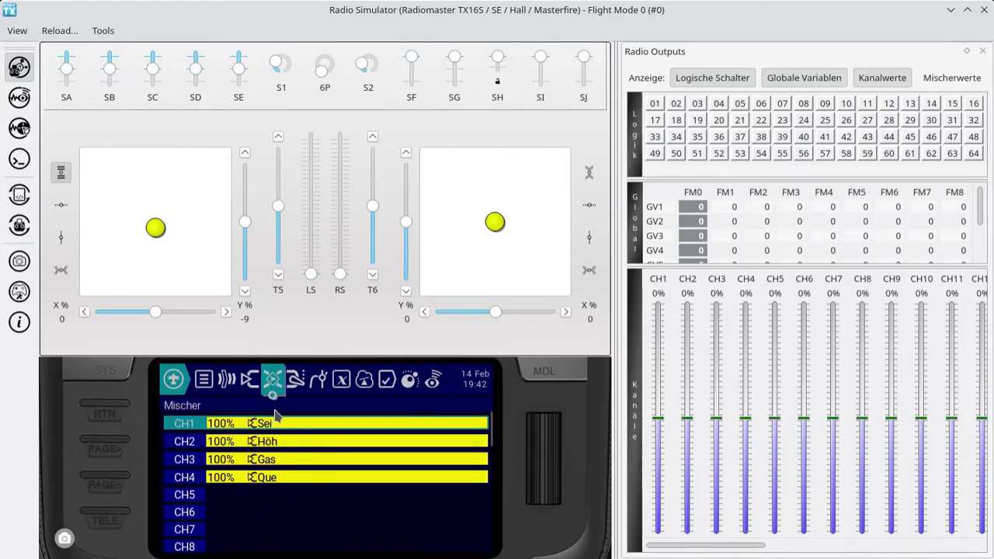
{"action": "mouse_move", "coordinate": [273, 412]}
{"action": "left_mouse_down"}
{"action": "mouse_move", "coordinate": [230, 432]}
{"action": "mouse_move", "coordinate": [247, 485]}
{"action": "mouse_move", "coordinate": [295, 457]}
{"action": "left_mouse_up"}
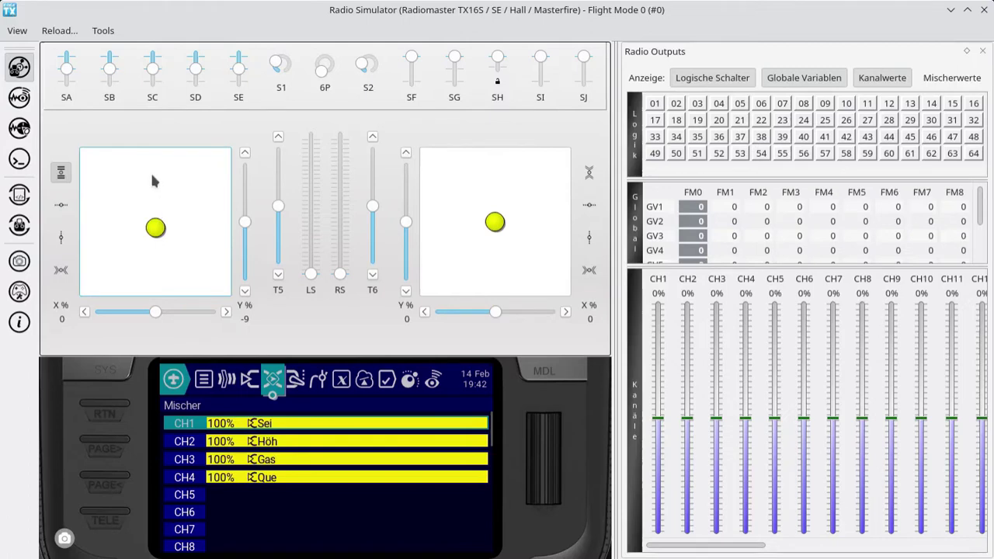
Move the throttle stick to about 83%, down to -42% and up to 55% while observing the CH3 output
{"action": "mouse_move", "coordinate": [150, 178]}
{"action": "left_mouse_down"}
{"action": "mouse_move", "coordinate": [122, 227]}
{"action": "mouse_move", "coordinate": [185, 261]}
{"action": "mouse_move", "coordinate": [151, 180]}
{"action": "left_mouse_up"}
{"action": "key", "text": "Escape"}
{"action": "mouse_move", "coordinate": [156, 227]}
{"action": "left_mouse_down"}
{"action": "mouse_move", "coordinate": [157, 271]}
{"action": "mouse_move", "coordinate": [155, 167]}
{"action": "left_mouse_up"}
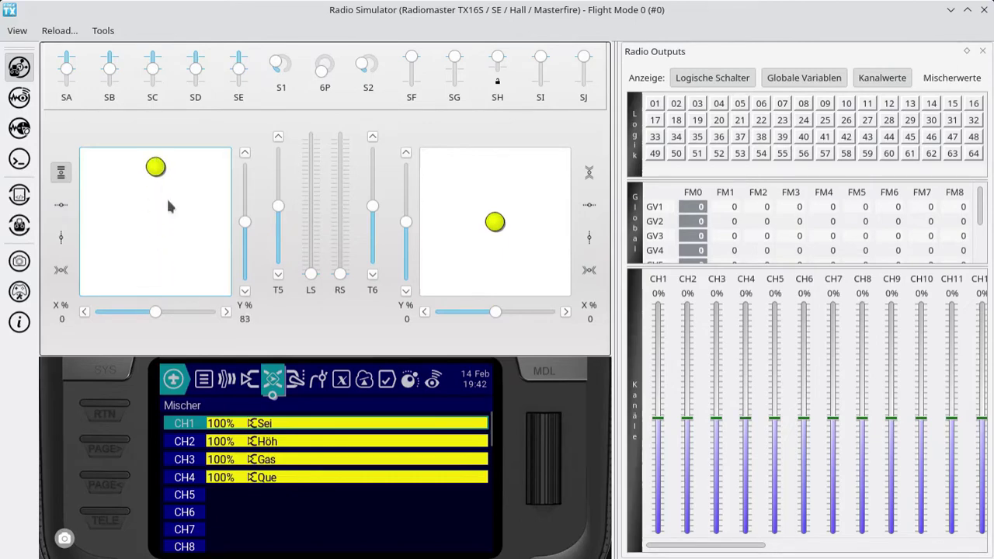
{"action": "mouse_move", "coordinate": [278, 450]}
{"action": "left_mouse_down"}
{"action": "mouse_move", "coordinate": [212, 454]}
{"action": "mouse_move", "coordinate": [250, 491]}
{"action": "mouse_move", "coordinate": [283, 460]}
{"action": "mouse_move", "coordinate": [280, 449]}
{"action": "left_mouse_up"}
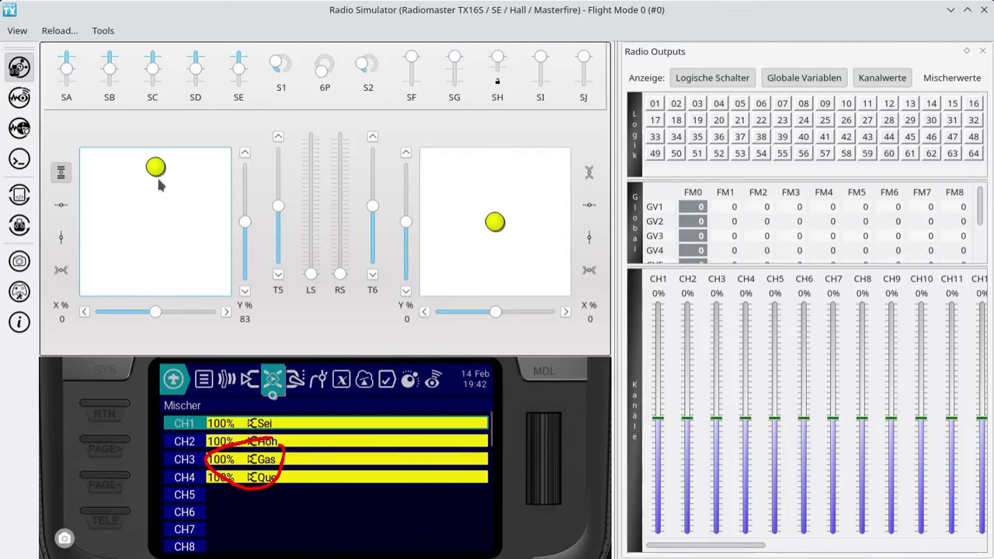
{"action": "mouse_move", "coordinate": [156, 173]}
{"action": "left_mouse_down"}
{"action": "mouse_move", "coordinate": [158, 283]}
{"action": "mouse_move", "coordinate": [155, 249]}
{"action": "left_mouse_up"}
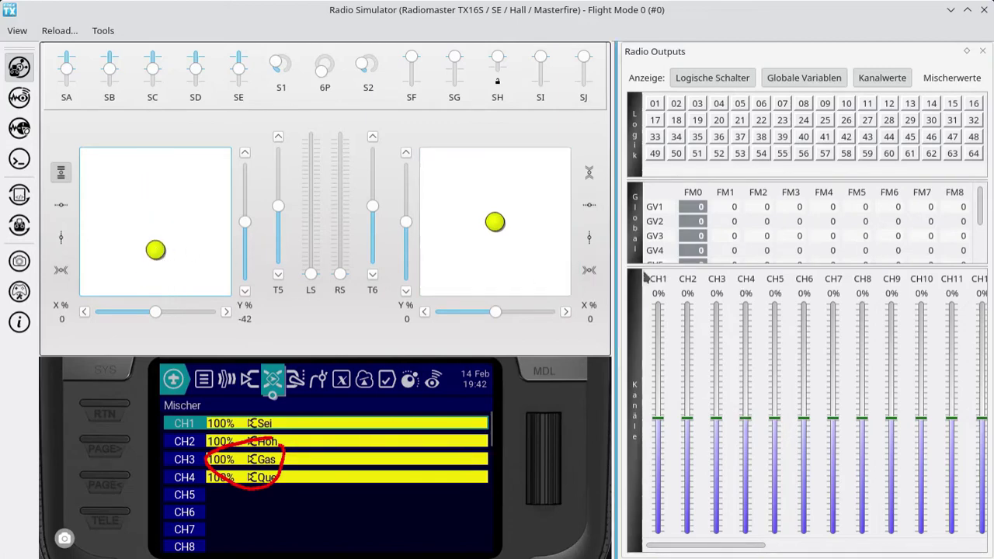
{"action": "mouse_move", "coordinate": [735, 265]}
{"action": "left_mouse_down"}
{"action": "mouse_move", "coordinate": [694, 289]}
{"action": "mouse_move", "coordinate": [750, 298]}
{"action": "mouse_move", "coordinate": [736, 264]}
{"action": "left_mouse_up"}
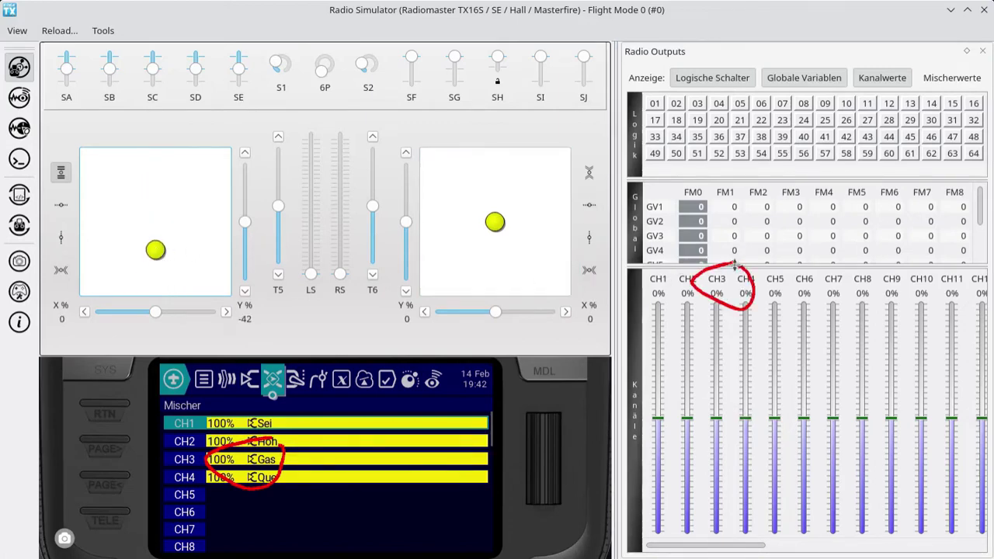
{"action": "left_click_drag", "start_coordinate": [156, 250], "coordinate": [156, 187]}
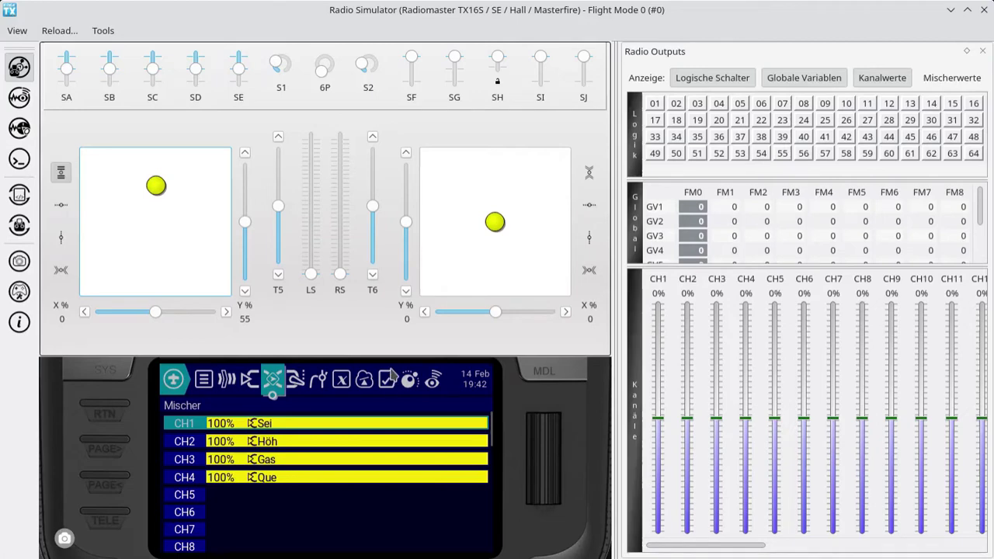
Open special function SF1 for editing and examine its switch, function, channel and value settings
{"action": "mouse_move", "coordinate": [375, 384]}
{"action": "left_mouse_down"}
{"action": "mouse_move", "coordinate": [390, 397]}
{"action": "mouse_move", "coordinate": [397, 381]}
{"action": "left_mouse_up"}
{"action": "left_click", "coordinate": [393, 380]}
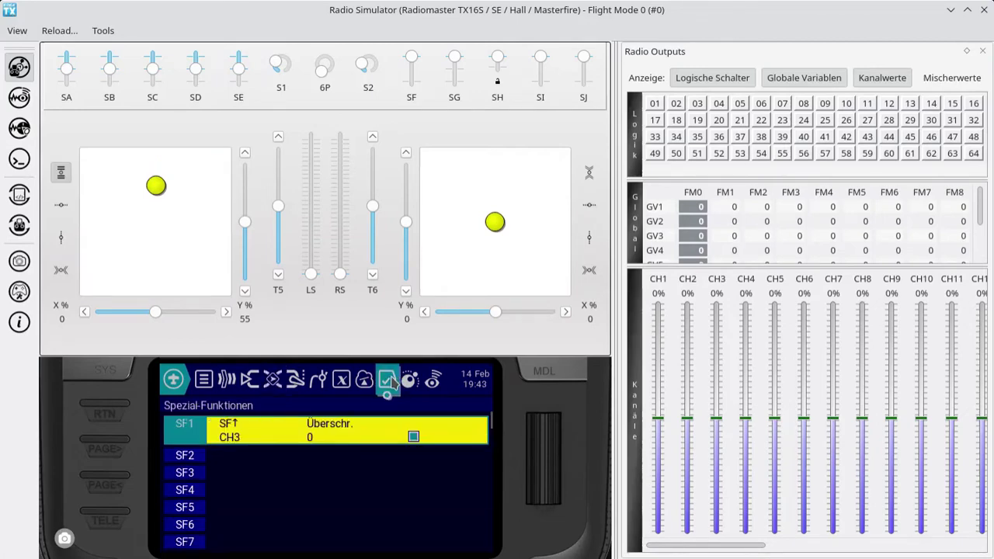
{"action": "mouse_move", "coordinate": [308, 410]}
{"action": "left_mouse_down"}
{"action": "mouse_move", "coordinate": [200, 428]}
{"action": "mouse_move", "coordinate": [267, 462]}
{"action": "mouse_move", "coordinate": [424, 466]}
{"action": "mouse_move", "coordinate": [441, 421]}
{"action": "mouse_move", "coordinate": [281, 412]}
{"action": "left_mouse_up"}
{"action": "mouse_move", "coordinate": [217, 425]}
{"action": "left_mouse_down"}
{"action": "mouse_move", "coordinate": [224, 417]}
{"action": "mouse_move", "coordinate": [233, 429]}
{"action": "left_mouse_up"}
{"action": "right_click", "coordinate": [233, 430]}
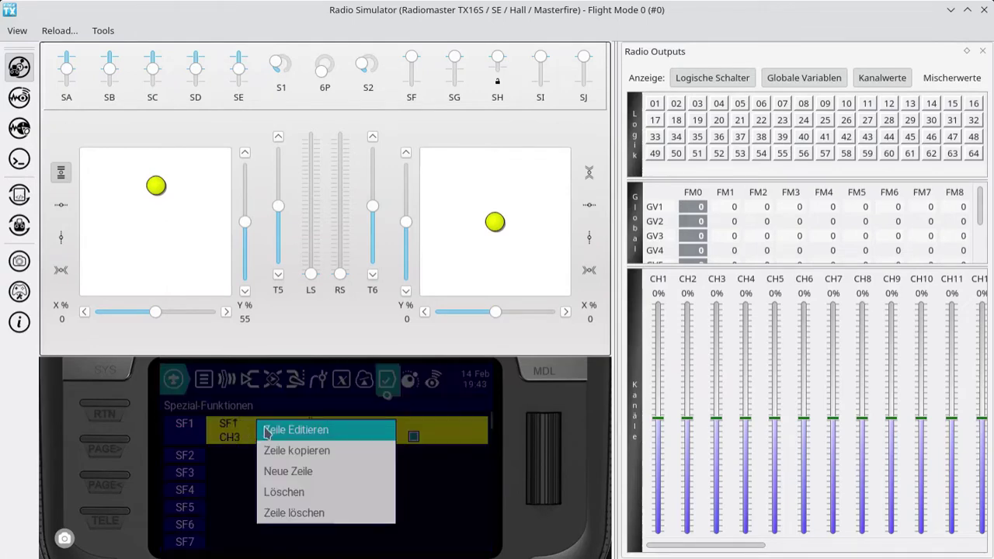
{"action": "left_click", "coordinate": [295, 431]}
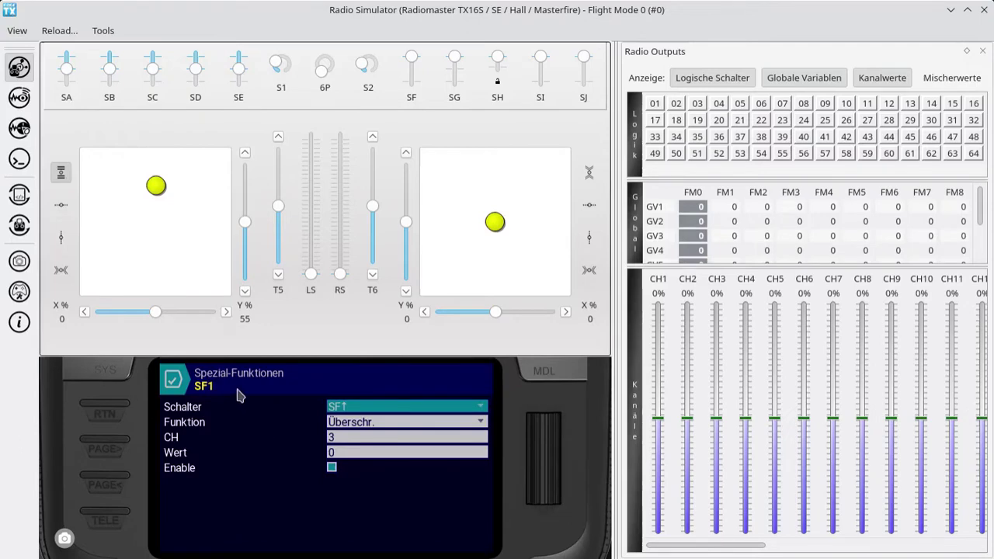
{"action": "left_click_drag", "start_coordinate": [233, 385], "coordinate": [198, 389]}
{"action": "mouse_move", "coordinate": [343, 396]}
{"action": "left_mouse_down"}
{"action": "mouse_move", "coordinate": [332, 406]}
{"action": "mouse_move", "coordinate": [351, 434]}
{"action": "mouse_move", "coordinate": [371, 405]}
{"action": "mouse_move", "coordinate": [339, 397]}
{"action": "left_mouse_up"}
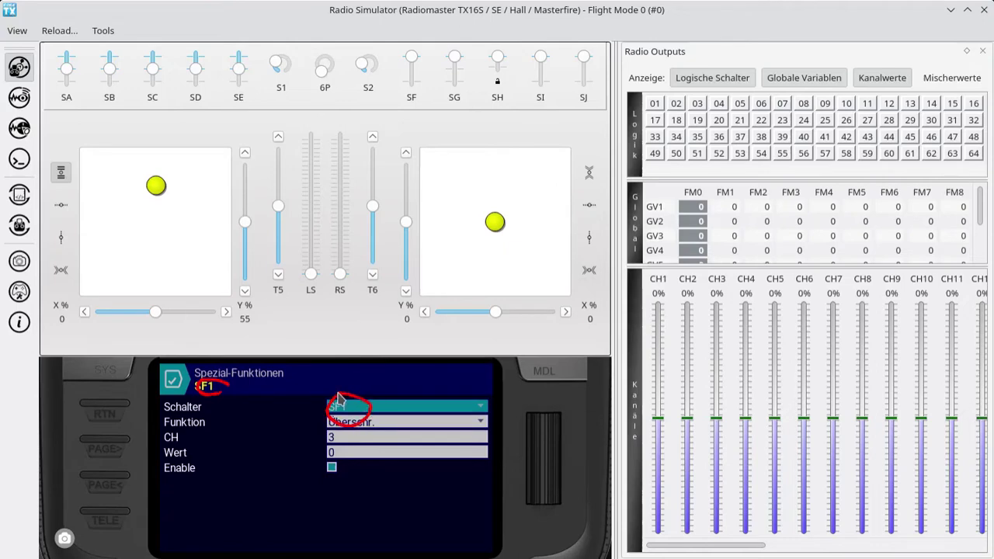
{"action": "key", "text": "ctrl+z"}
{"action": "key", "text": "ctrl+z"}
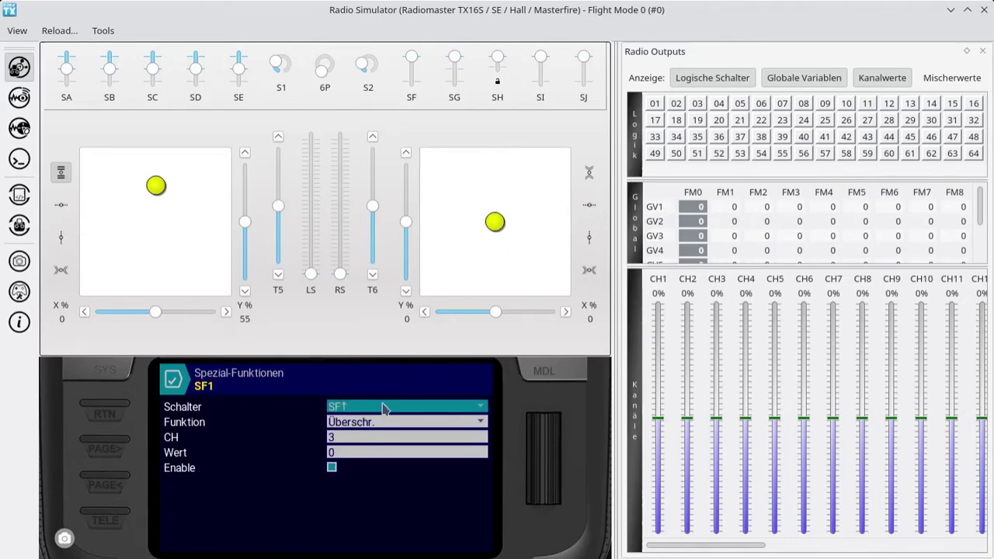
Flip switch SF down and raise the throttle stick to 100%, checking the CH3 output
{"action": "mouse_move", "coordinate": [410, 45]}
{"action": "left_mouse_down"}
{"action": "mouse_move", "coordinate": [388, 97]}
{"action": "mouse_move", "coordinate": [429, 75]}
{"action": "mouse_move", "coordinate": [416, 41]}
{"action": "mouse_move", "coordinate": [419, 88]}
{"action": "left_mouse_up"}
{"action": "key", "text": "ctrl+z"}
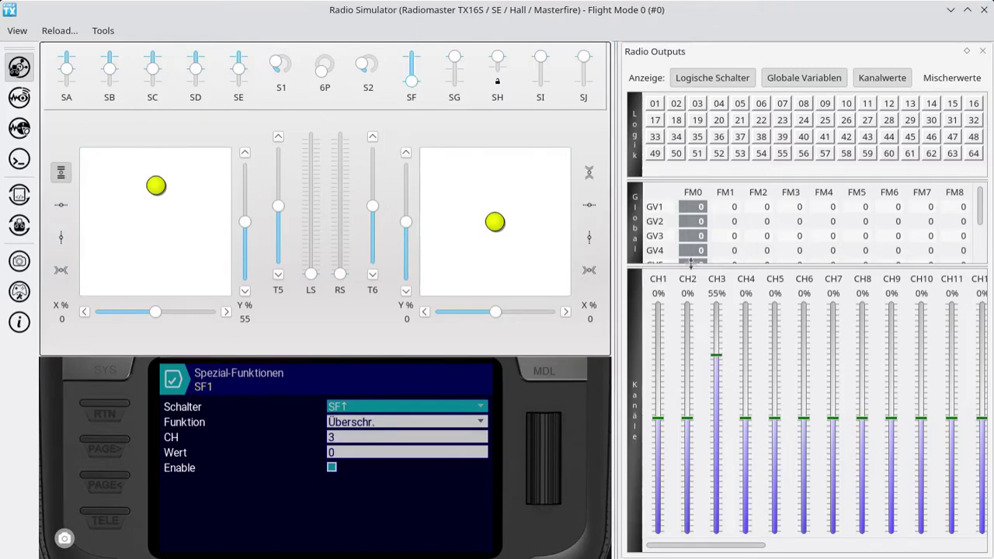
{"action": "mouse_move", "coordinate": [715, 267]}
{"action": "left_mouse_down"}
{"action": "mouse_move", "coordinate": [707, 271]}
{"action": "mouse_move", "coordinate": [729, 299]}
{"action": "mouse_move", "coordinate": [718, 251]}
{"action": "left_mouse_up"}
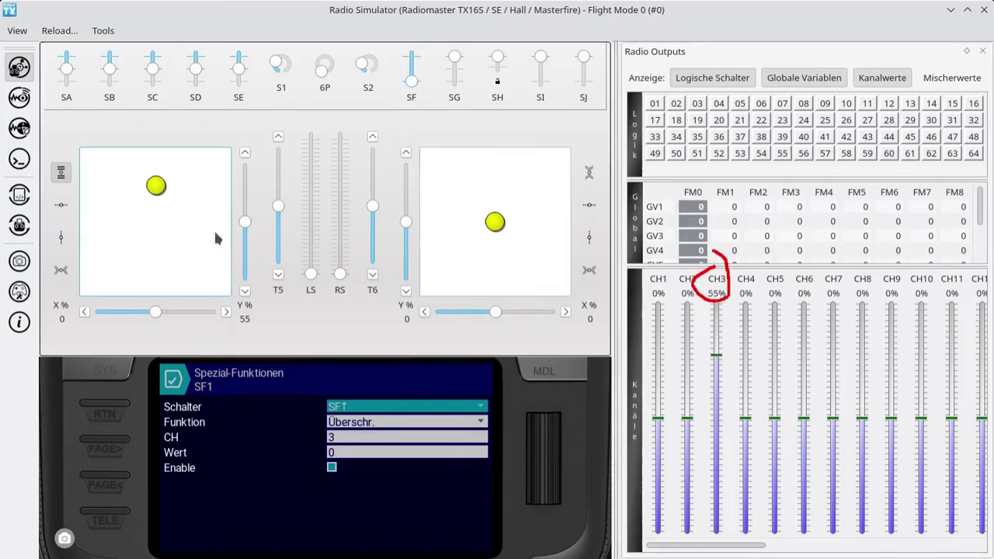
{"action": "left_click_drag", "start_coordinate": [161, 188], "coordinate": [156, 155]}
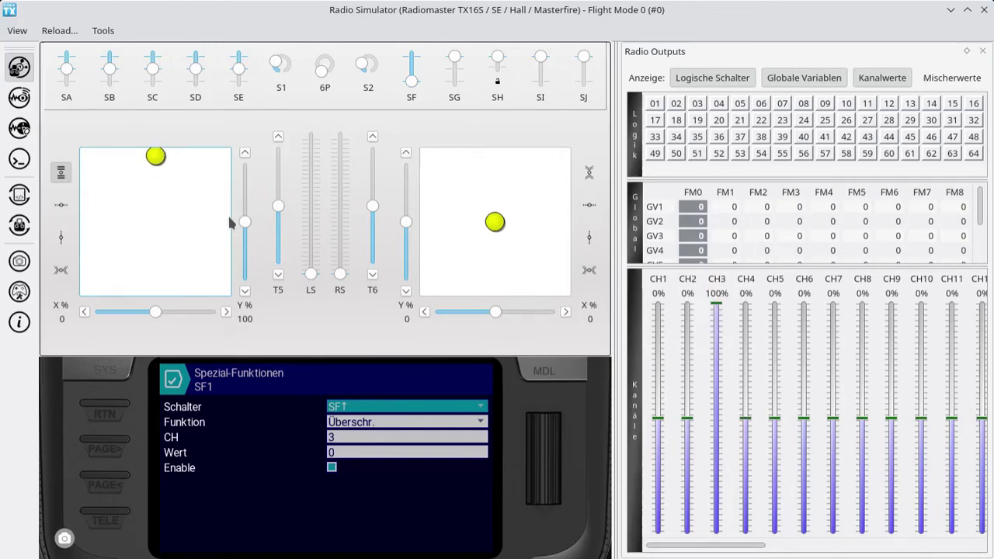
Leave the SF1 settings and reopen the model's mixer page to examine the CH3 throttle line
{"action": "left_click", "coordinate": [120, 412]}
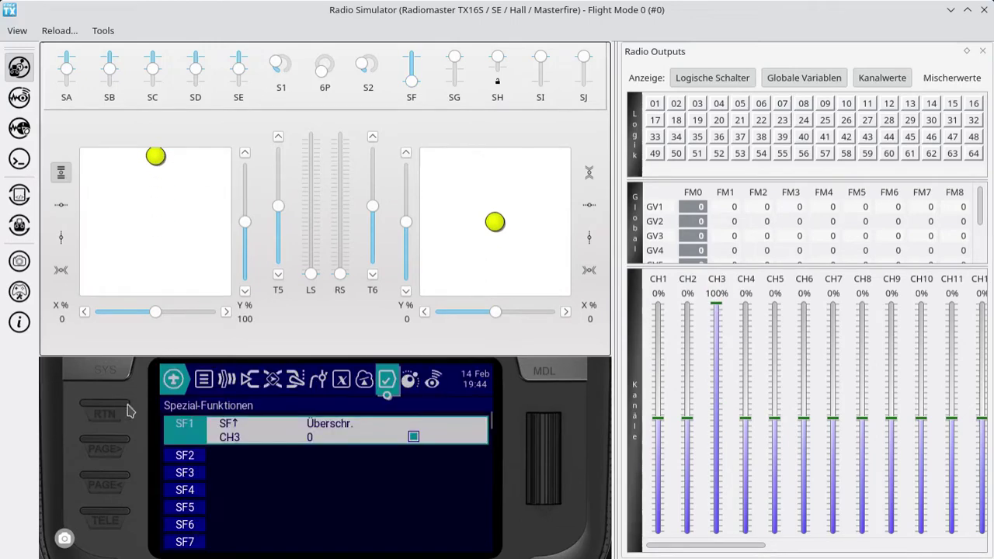
{"action": "left_click", "coordinate": [108, 412]}
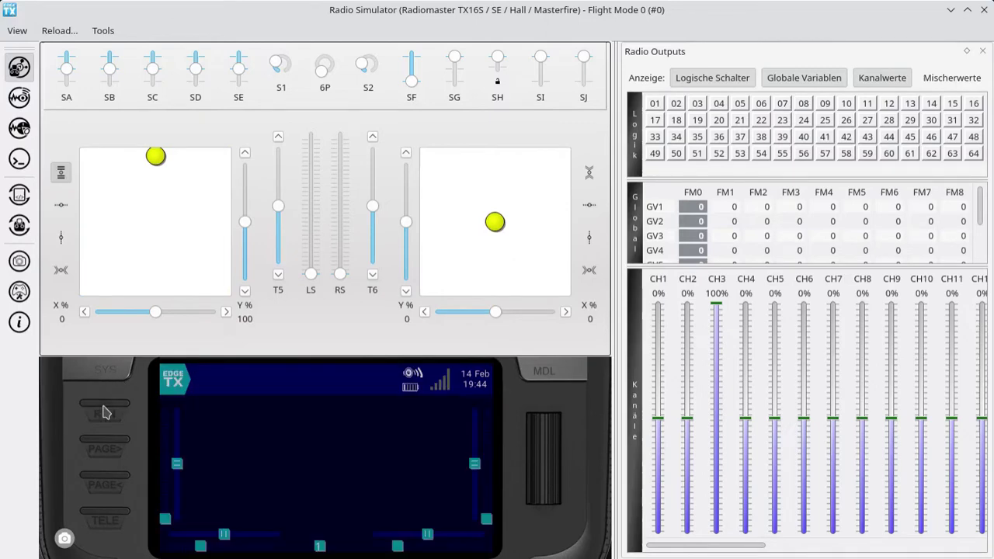
{"action": "left_click", "coordinate": [542, 376]}
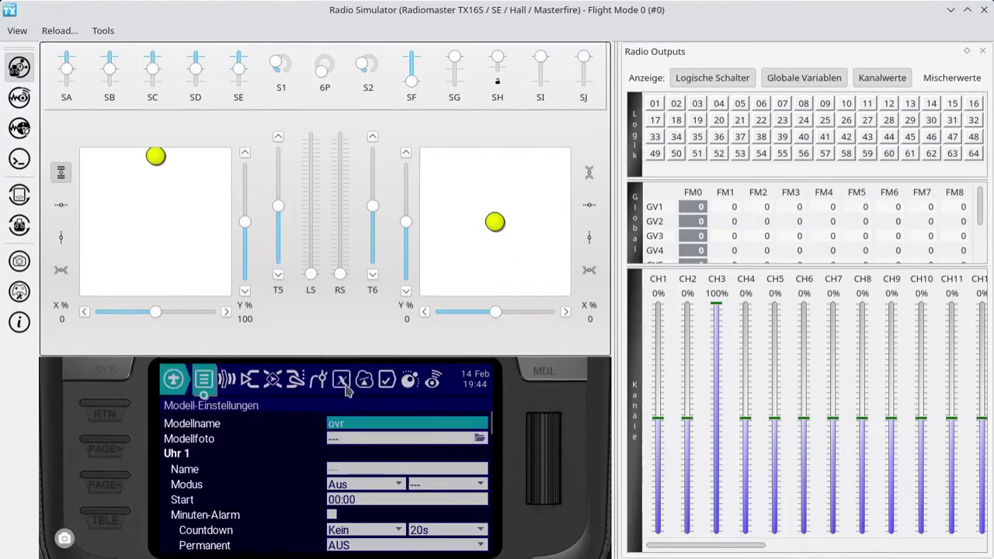
{"action": "left_click", "coordinate": [275, 381]}
{"action": "mouse_move", "coordinate": [290, 437]}
{"action": "left_mouse_down"}
{"action": "mouse_move", "coordinate": [258, 449]}
{"action": "mouse_move", "coordinate": [247, 485]}
{"action": "mouse_move", "coordinate": [292, 463]}
{"action": "left_mouse_up"}
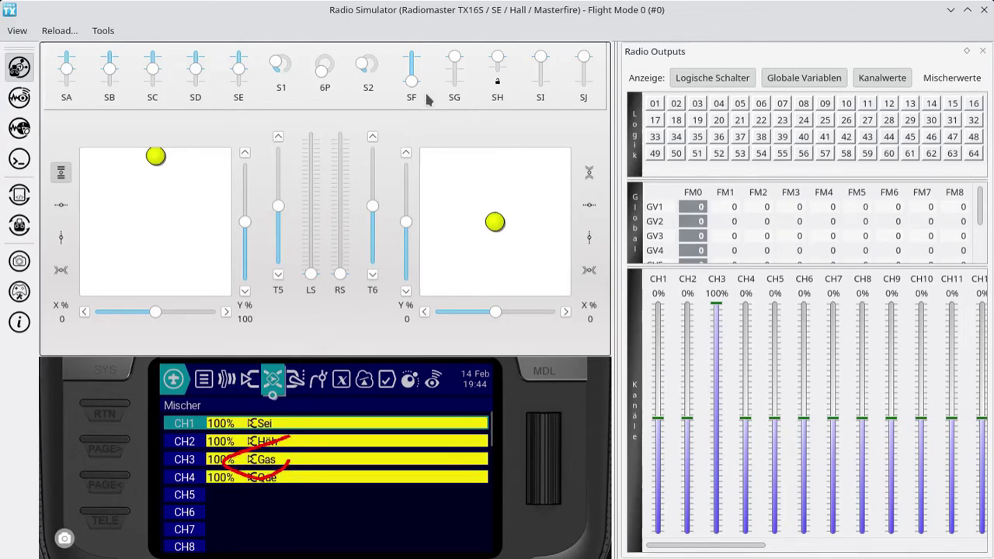
Toggle switch SF repeatedly to test the CH3 override, leaving the switch up
{"action": "mouse_move", "coordinate": [413, 83]}
{"action": "left_mouse_down"}
{"action": "mouse_move", "coordinate": [414, 66]}
{"action": "mouse_move", "coordinate": [393, 72]}
{"action": "mouse_move", "coordinate": [424, 82]}
{"action": "mouse_move", "coordinate": [410, 54]}
{"action": "left_mouse_up"}
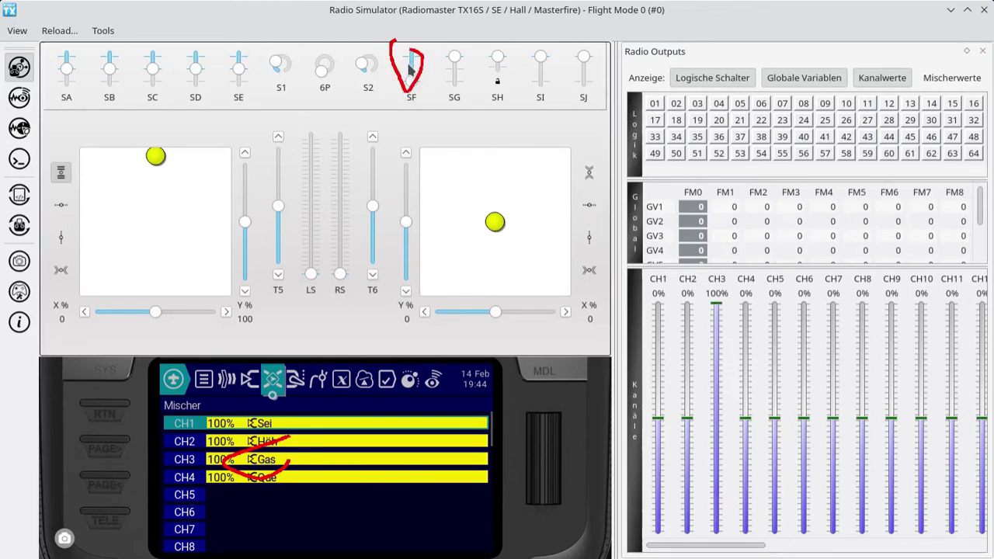
{"action": "left_click", "coordinate": [410, 69]}
{"action": "left_click", "coordinate": [411, 71]}
{"action": "left_click", "coordinate": [414, 69]}
{"action": "left_click", "coordinate": [416, 69]}
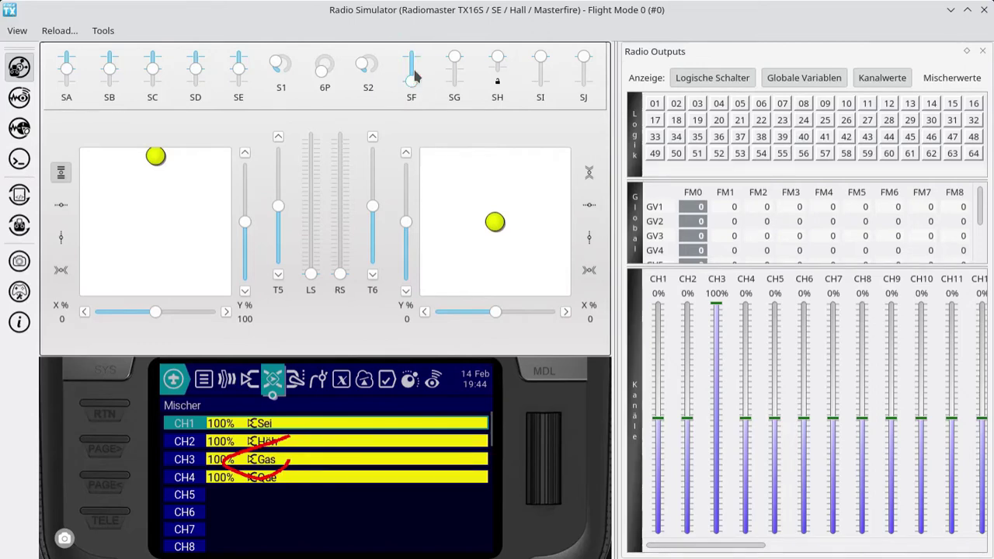
{"action": "left_click", "coordinate": [414, 62]}
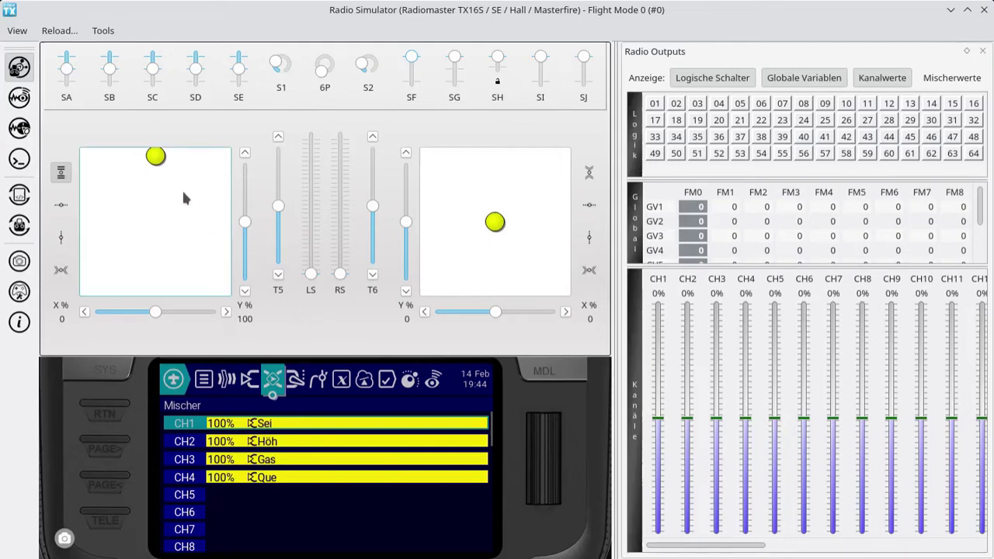
Lower the throttle stick to 50%, then flip switch SF down and back up
{"action": "left_click_drag", "start_coordinate": [159, 163], "coordinate": [159, 195]}
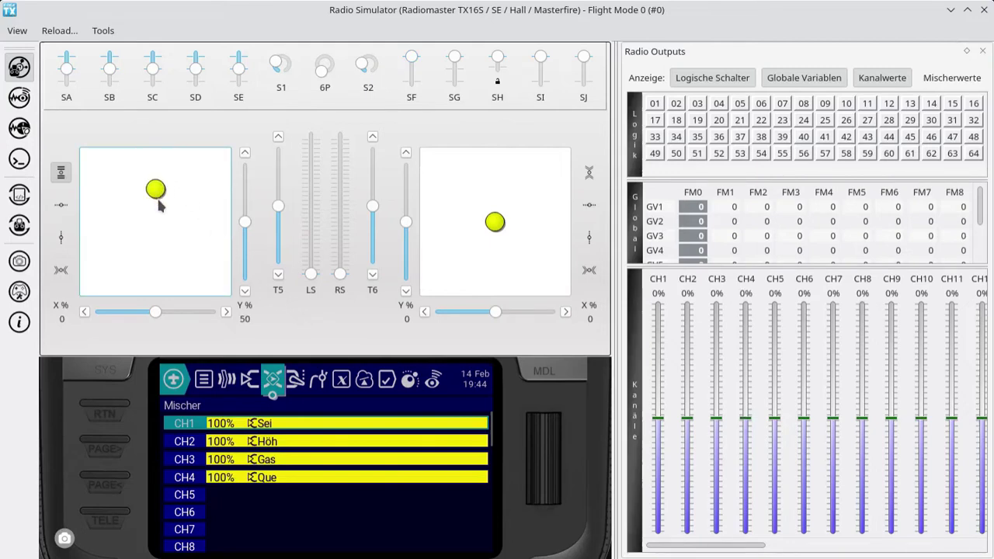
{"action": "left_click", "coordinate": [414, 88]}
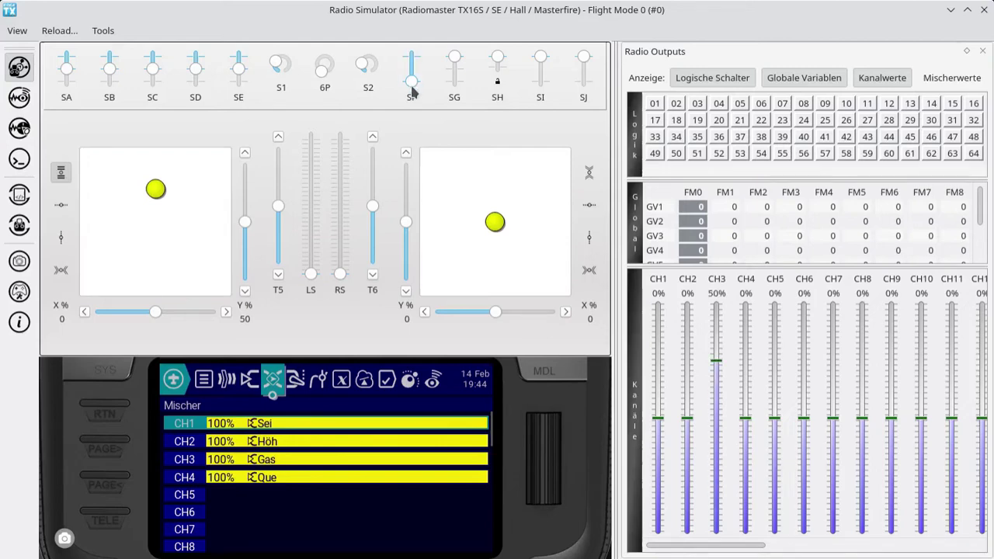
{"action": "left_click", "coordinate": [412, 71]}
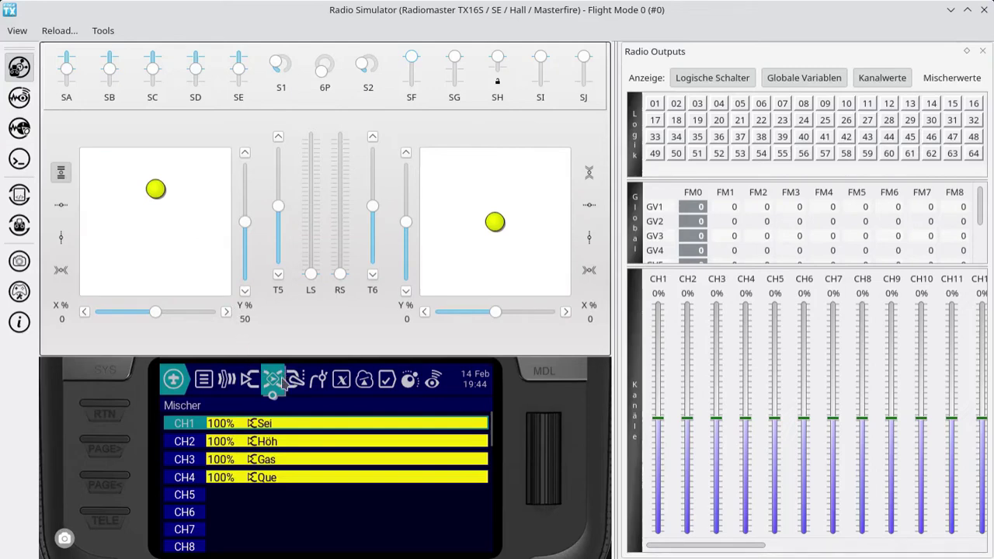
Delete the CH3 override in special function SF1 and lower the throttle stick to 33% to check the CH3 output
{"action": "left_click", "coordinate": [363, 381]}
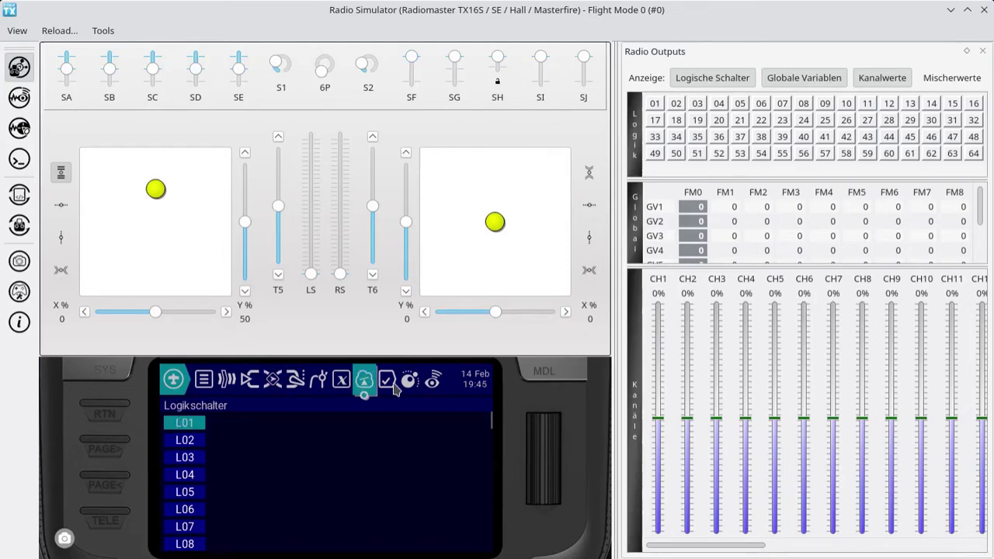
{"action": "left_click", "coordinate": [392, 385]}
{"action": "left_click", "coordinate": [261, 440]}
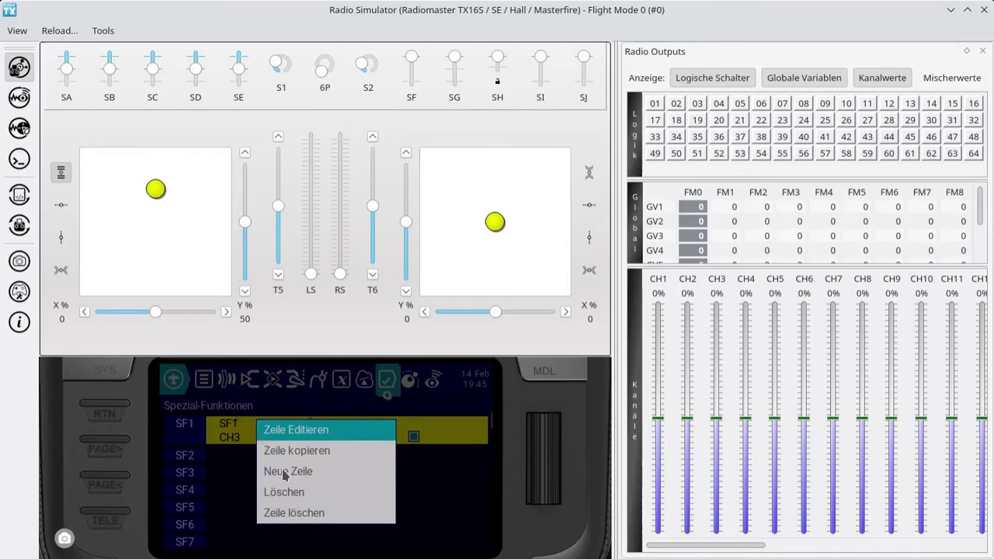
{"action": "left_click", "coordinate": [289, 492]}
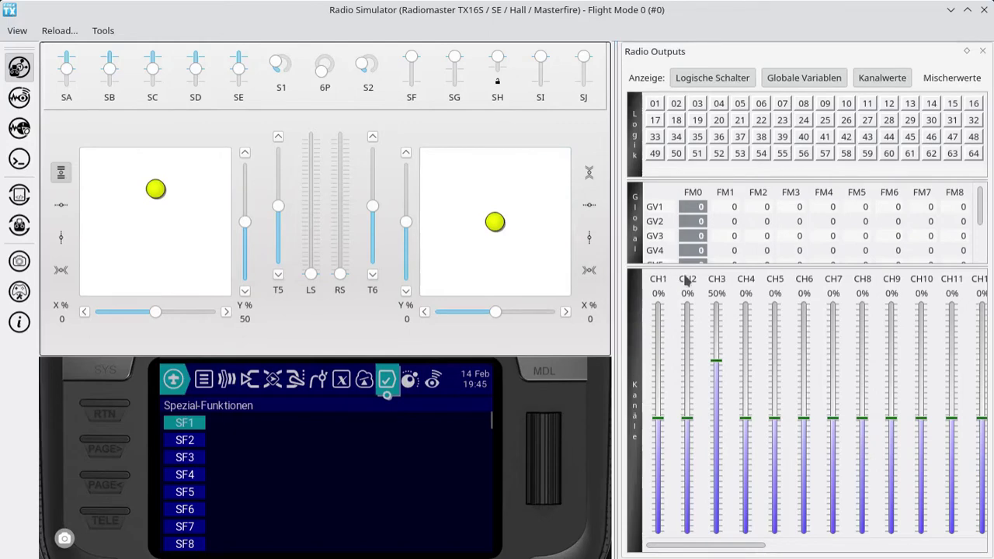
{"action": "mouse_move", "coordinate": [726, 271]}
{"action": "left_mouse_down"}
{"action": "mouse_move", "coordinate": [704, 280]}
{"action": "mouse_move", "coordinate": [737, 290]}
{"action": "left_mouse_up"}
{"action": "left_click_drag", "start_coordinate": [159, 188], "coordinate": [179, 205]}
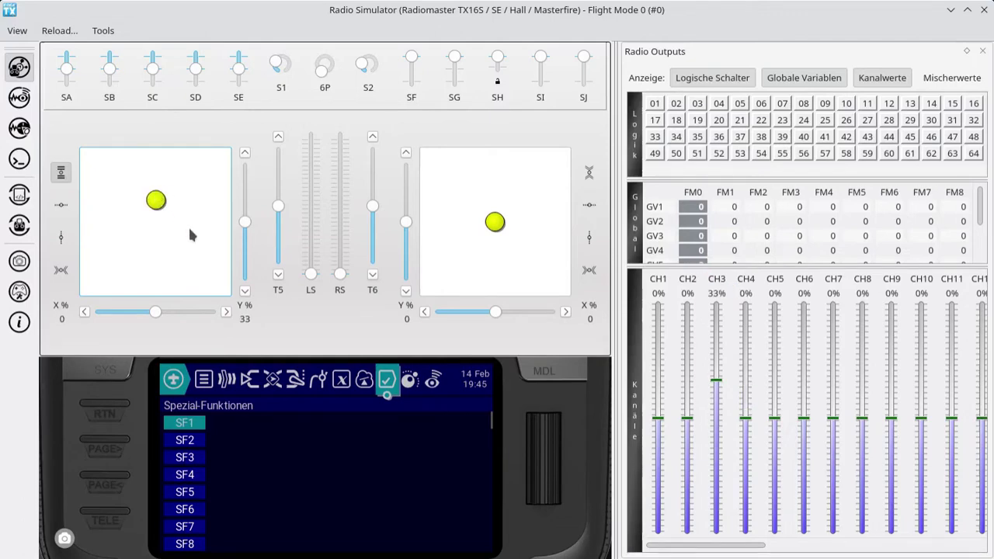
Leave the special functions and open the CH3 Gas line on the model's mixer page for editing
{"action": "left_click", "coordinate": [121, 410]}
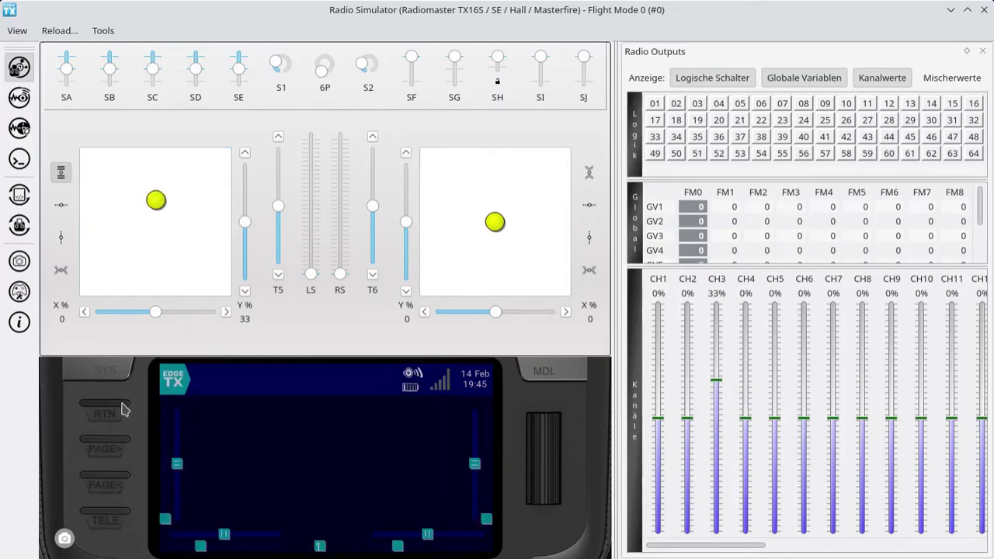
{"action": "left_click", "coordinate": [544, 380]}
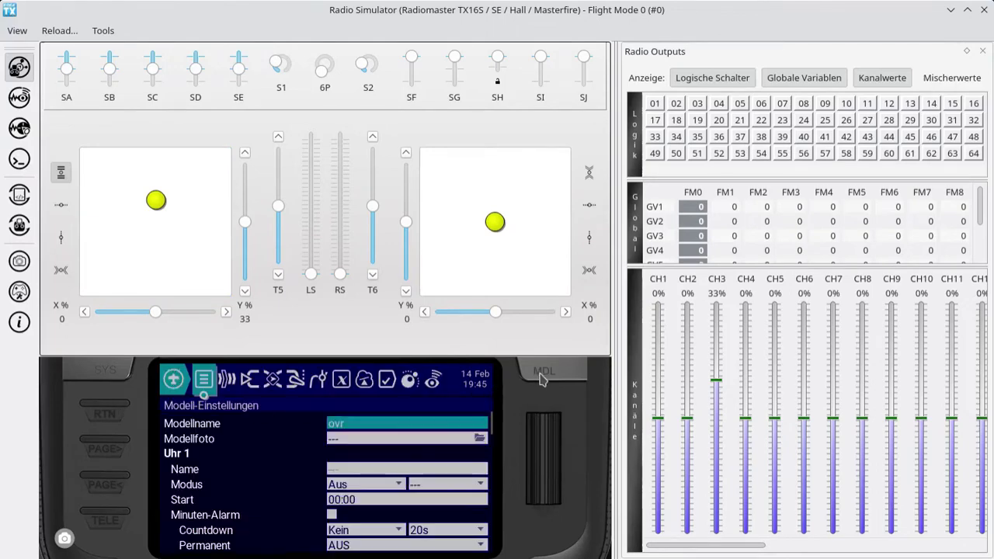
{"action": "left_click", "coordinate": [276, 384]}
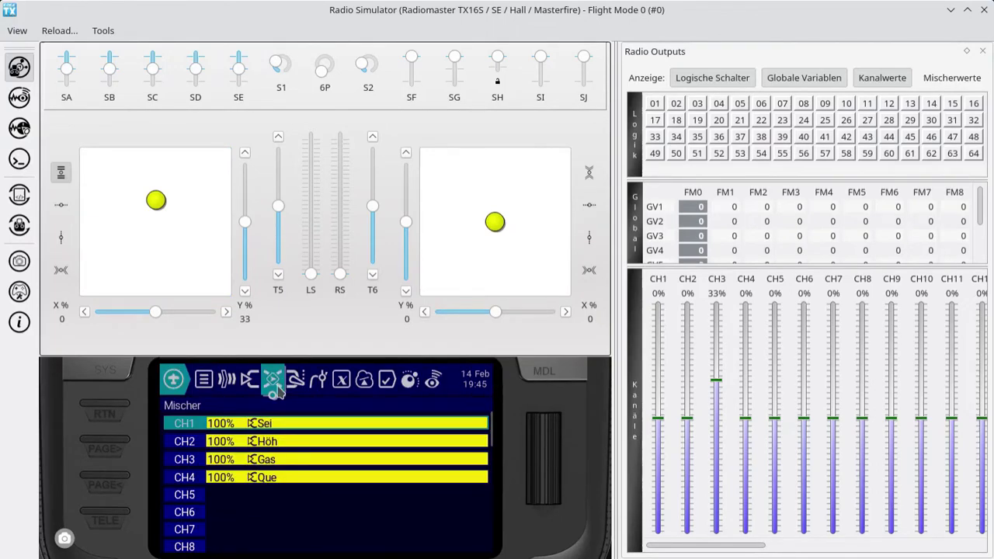
{"action": "mouse_move", "coordinate": [196, 451]}
{"action": "left_mouse_down"}
{"action": "mouse_move", "coordinate": [163, 465]}
{"action": "mouse_move", "coordinate": [192, 475]}
{"action": "mouse_move", "coordinate": [201, 463]}
{"action": "left_mouse_up"}
{"action": "left_click", "coordinate": [236, 462]}
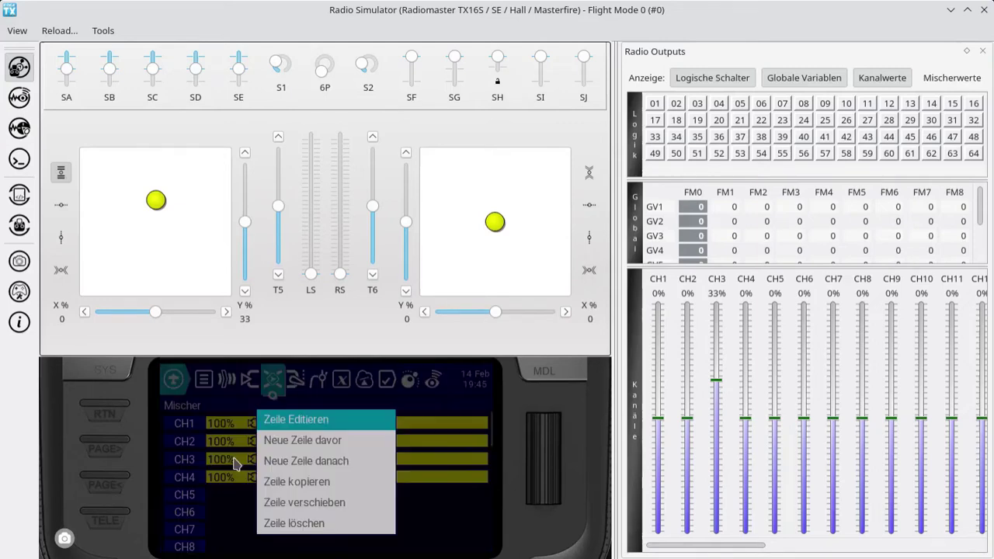
{"action": "left_click", "coordinate": [299, 424]}
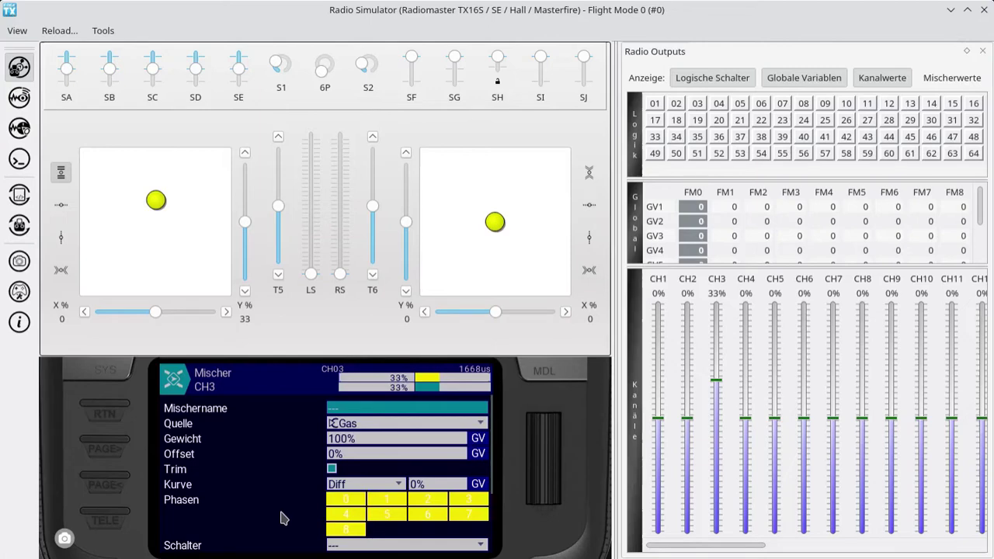
Examine the switch (Schalter) setting and its choices on the CH3 mixer line, then return to the mixer list without assigning one
{"action": "scroll", "coordinate": [282, 512], "scroll_direction": "down", "scroll_amount": 2}
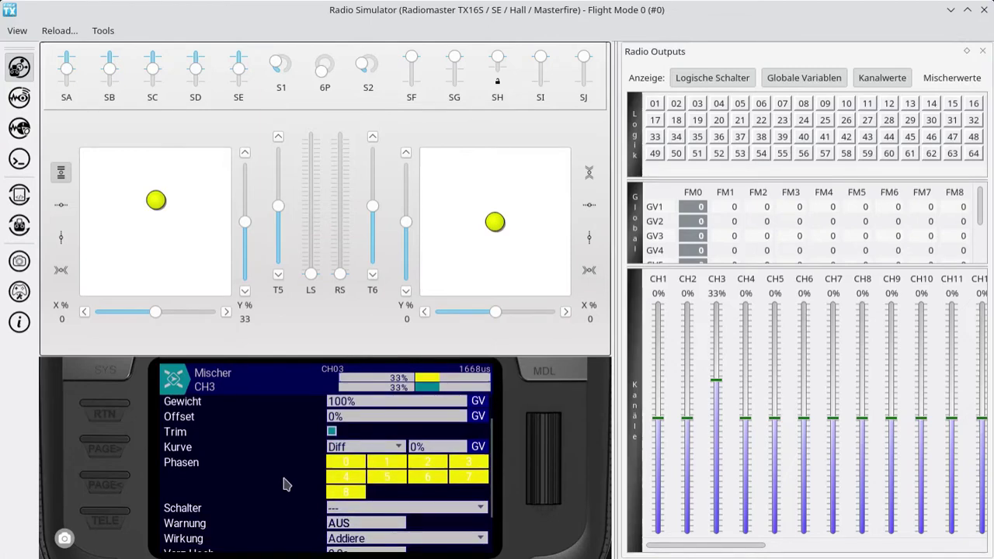
{"action": "left_click_drag", "start_coordinate": [283, 484], "coordinate": [286, 453]}
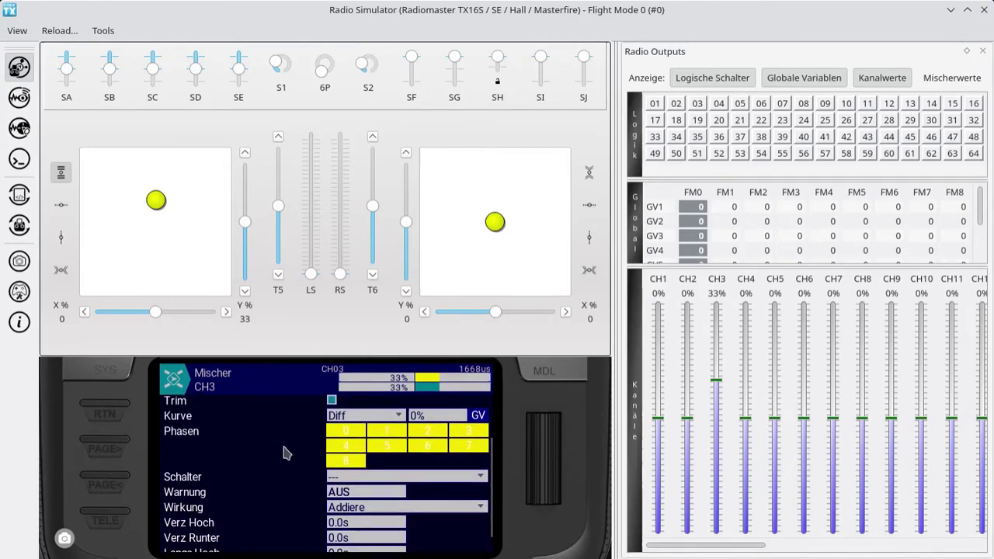
{"action": "left_click", "coordinate": [340, 483]}
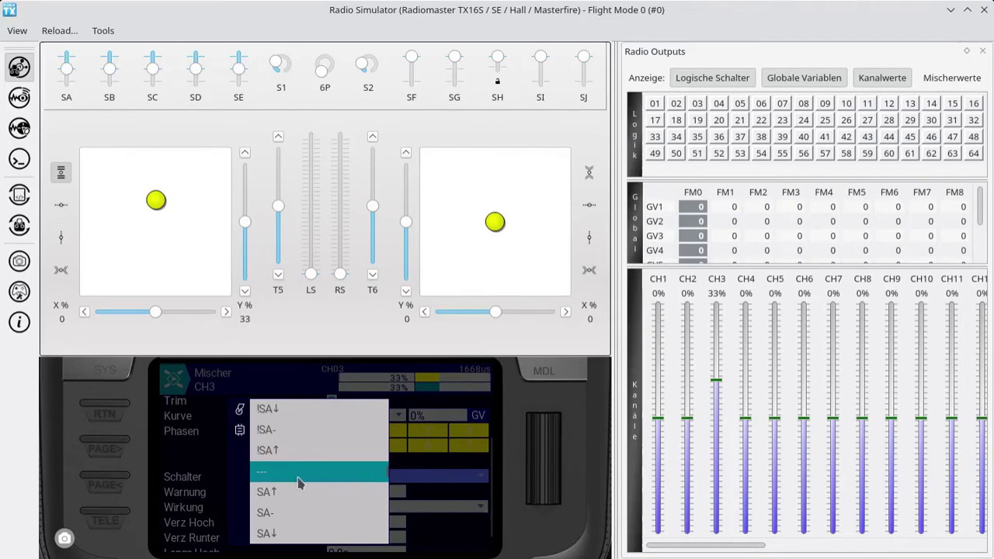
{"action": "left_click", "coordinate": [213, 477]}
{"action": "mouse_move", "coordinate": [196, 469]}
{"action": "left_mouse_down"}
{"action": "mouse_move", "coordinate": [157, 483]}
{"action": "mouse_move", "coordinate": [190, 495]}
{"action": "mouse_move", "coordinate": [202, 477]}
{"action": "left_mouse_up"}
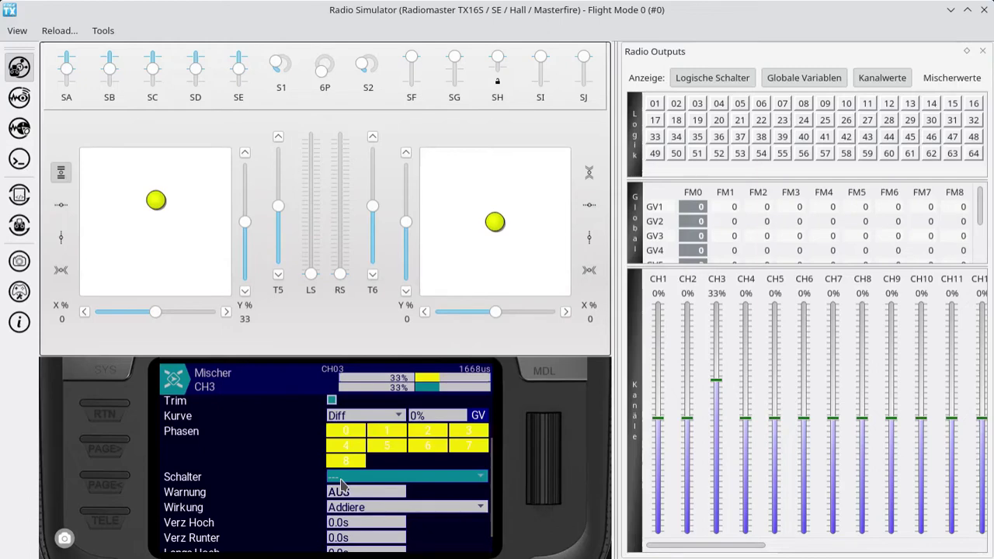
{"action": "left_click", "coordinate": [120, 410]}
{"action": "mouse_move", "coordinate": [226, 450]}
{"action": "left_mouse_down"}
{"action": "mouse_move", "coordinate": [203, 458]}
{"action": "mouse_move", "coordinate": [233, 475]}
{"action": "mouse_move", "coordinate": [286, 482]}
{"action": "mouse_move", "coordinate": [287, 458]}
{"action": "mouse_move", "coordinate": [220, 459]}
{"action": "left_mouse_up"}
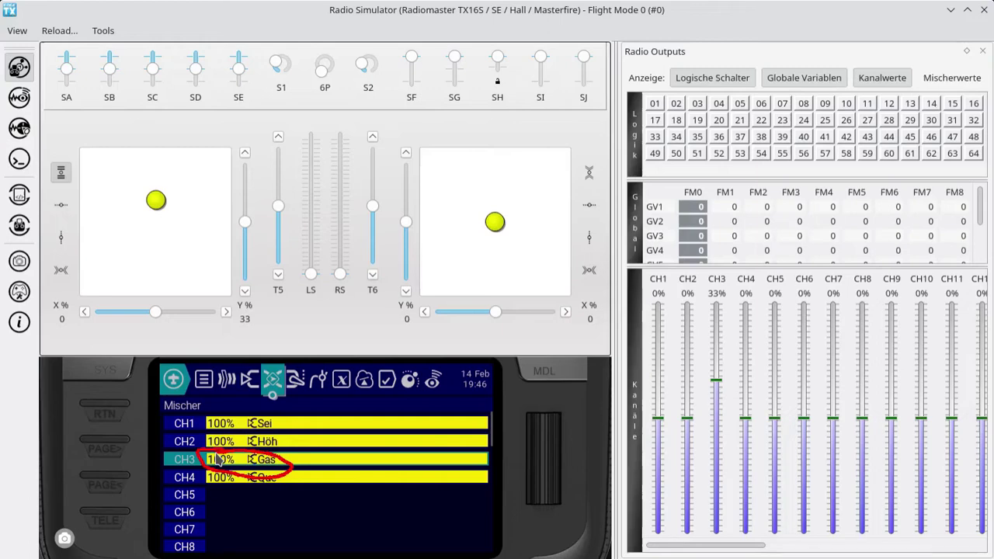
Reopen the CH3 Gas line and examine the inverted and normal switch positions offered for its Schalter setting
{"action": "left_click", "coordinate": [223, 459]}
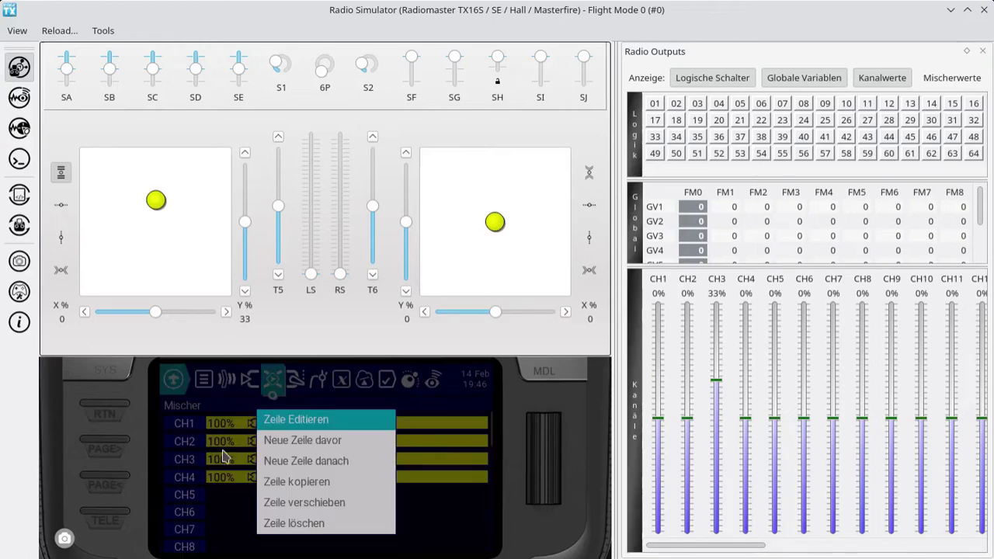
{"action": "left_click", "coordinate": [295, 423]}
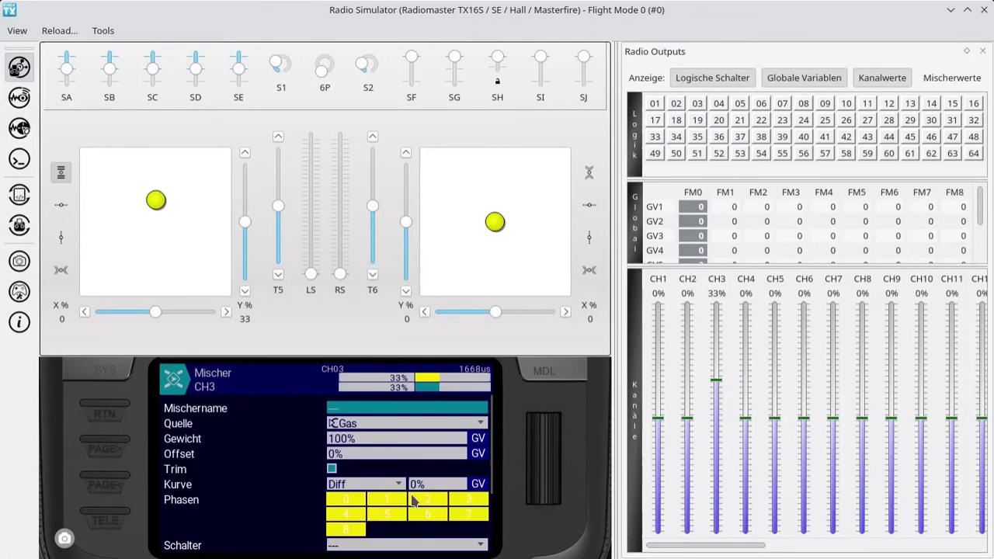
{"action": "left_click_drag", "start_coordinate": [304, 510], "coordinate": [307, 426]}
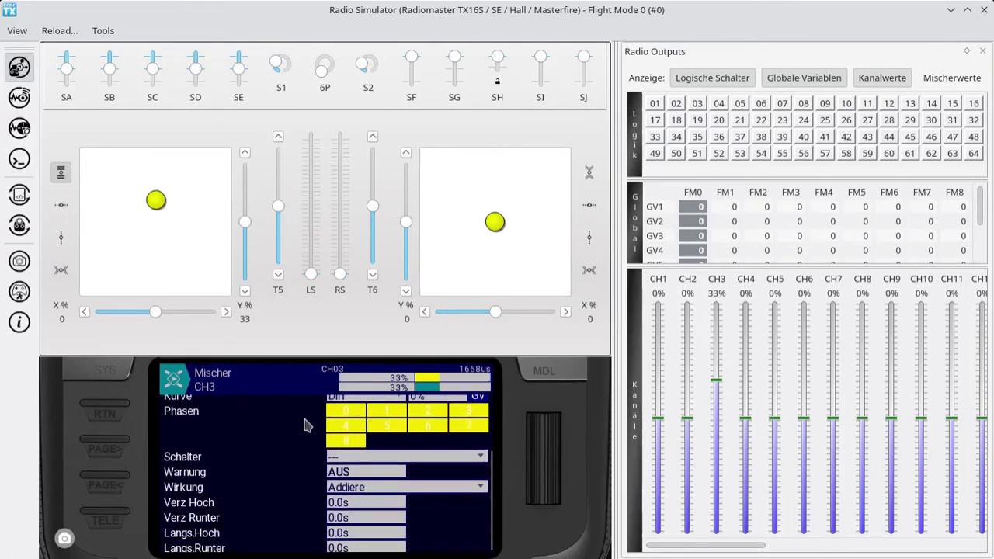
{"action": "left_click", "coordinate": [356, 458]}
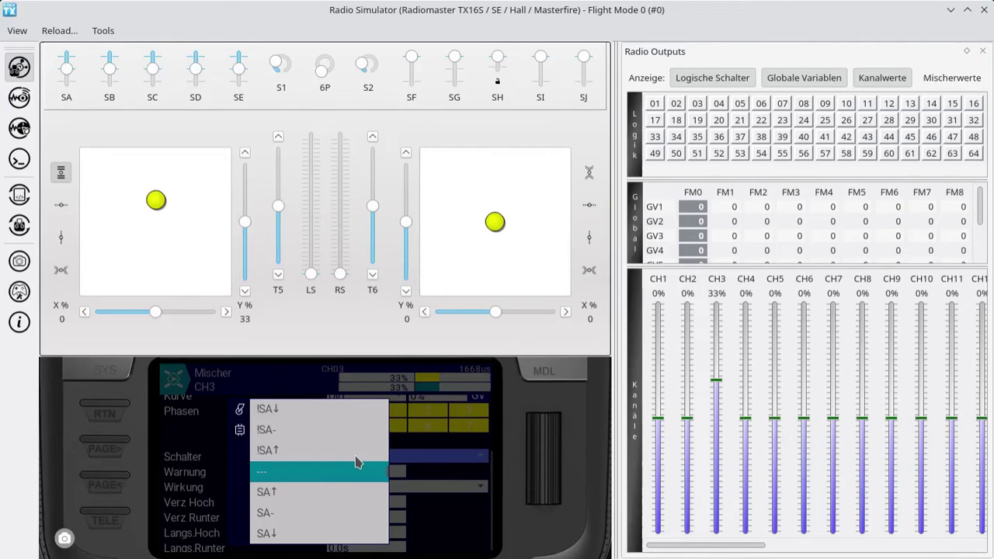
{"action": "scroll", "coordinate": [356, 462], "scroll_direction": "up", "scroll_amount": 10}
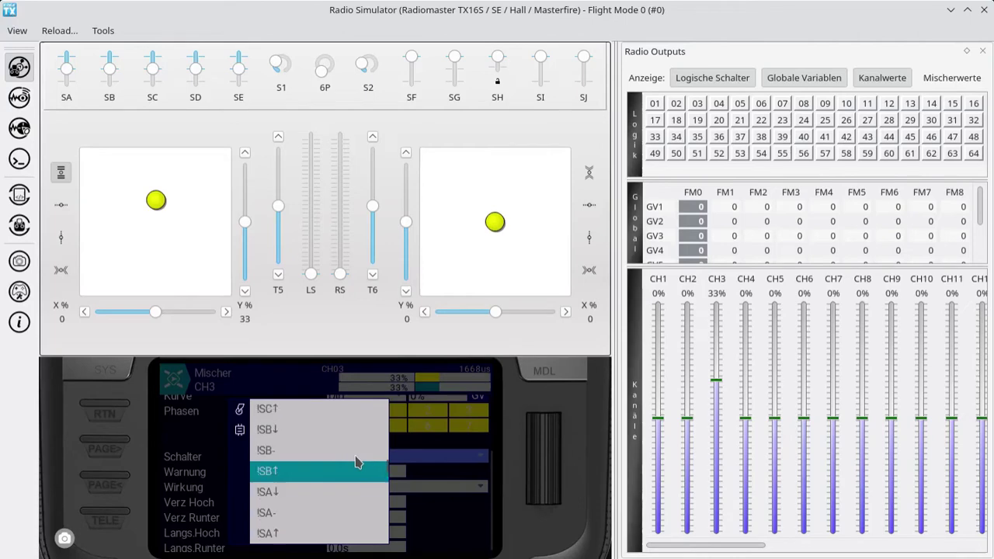
{"action": "scroll", "coordinate": [357, 462], "scroll_direction": "up", "scroll_amount": 11}
{"action": "scroll", "coordinate": [357, 462], "scroll_direction": "up", "scroll_amount": 1}
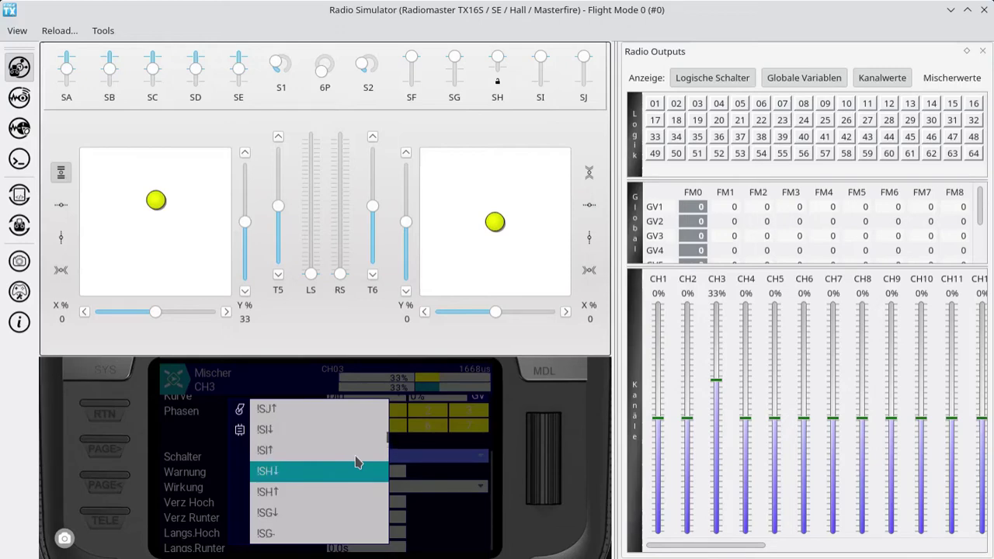
{"action": "scroll", "coordinate": [356, 462], "scroll_direction": "down", "scroll_amount": 2}
{"action": "scroll", "coordinate": [357, 462], "scroll_direction": "down", "scroll_amount": 7}
{"action": "scroll", "coordinate": [356, 462], "scroll_direction": "down", "scroll_amount": 1}
{"action": "scroll", "coordinate": [357, 462], "scroll_direction": "down", "scroll_amount": 2}
{"action": "scroll", "coordinate": [357, 462], "scroll_direction": "up", "scroll_amount": 3}
{"action": "scroll", "coordinate": [356, 462], "scroll_direction": "up", "scroll_amount": 6}
{"action": "scroll", "coordinate": [356, 462], "scroll_direction": "down", "scroll_amount": 20}
{"action": "scroll", "coordinate": [356, 463], "scroll_direction": "down", "scroll_amount": 13}
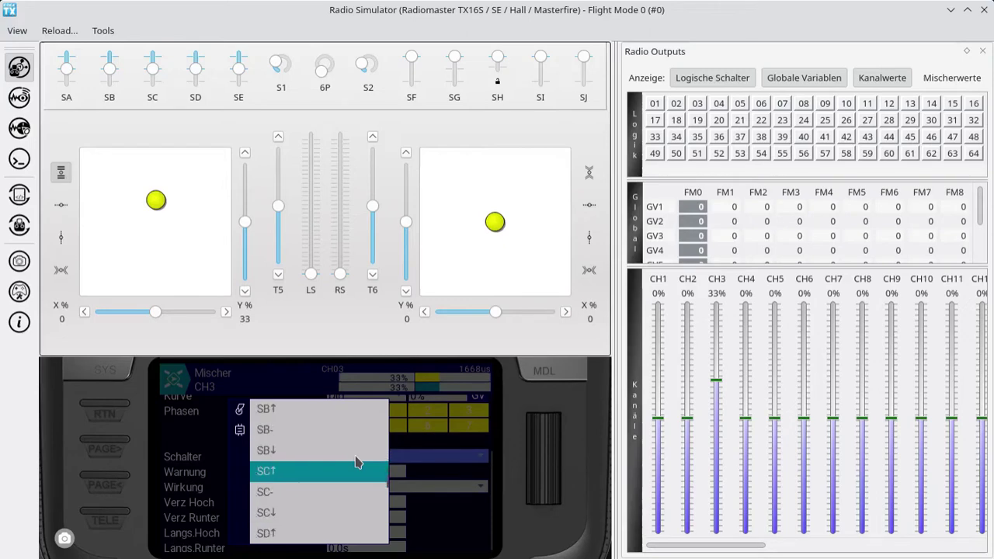
{"action": "scroll", "coordinate": [357, 462], "scroll_direction": "down", "scroll_amount": 6}
{"action": "scroll", "coordinate": [357, 462], "scroll_direction": "down", "scroll_amount": 3}
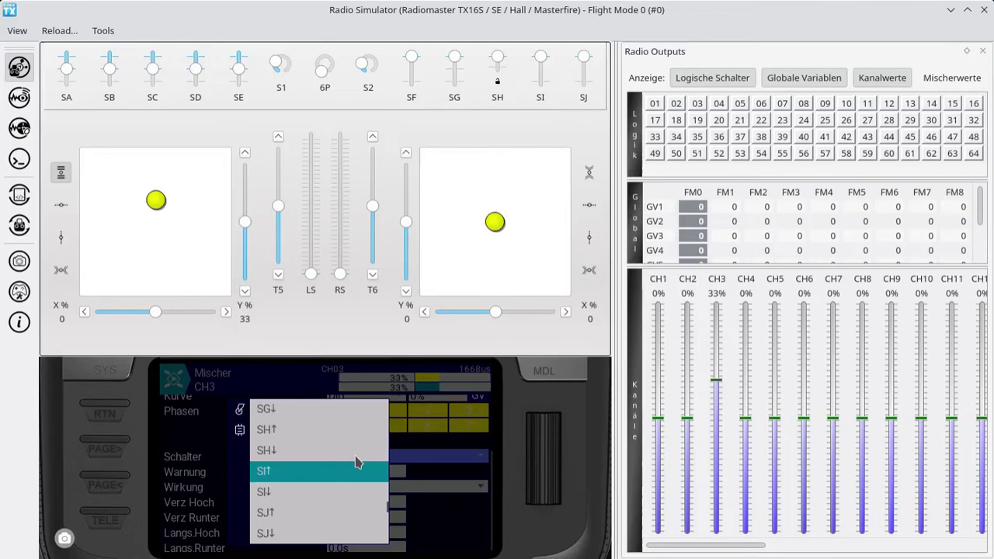
{"action": "scroll", "coordinate": [356, 462], "scroll_direction": "down", "scroll_amount": 5}
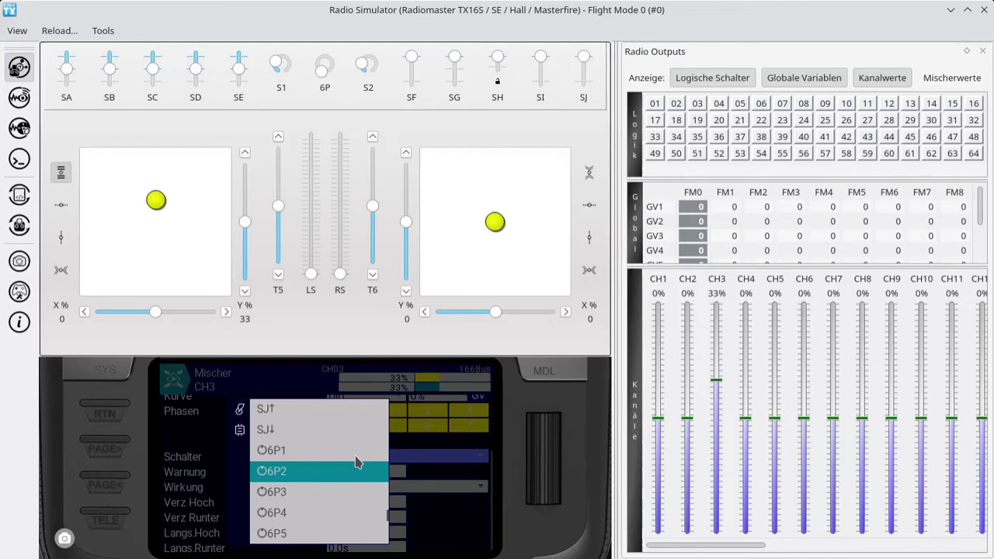
Set the switch (Schalter) of the CH3 mixer line to SF↑
{"action": "scroll", "coordinate": [356, 462], "scroll_direction": "up", "scroll_amount": 7}
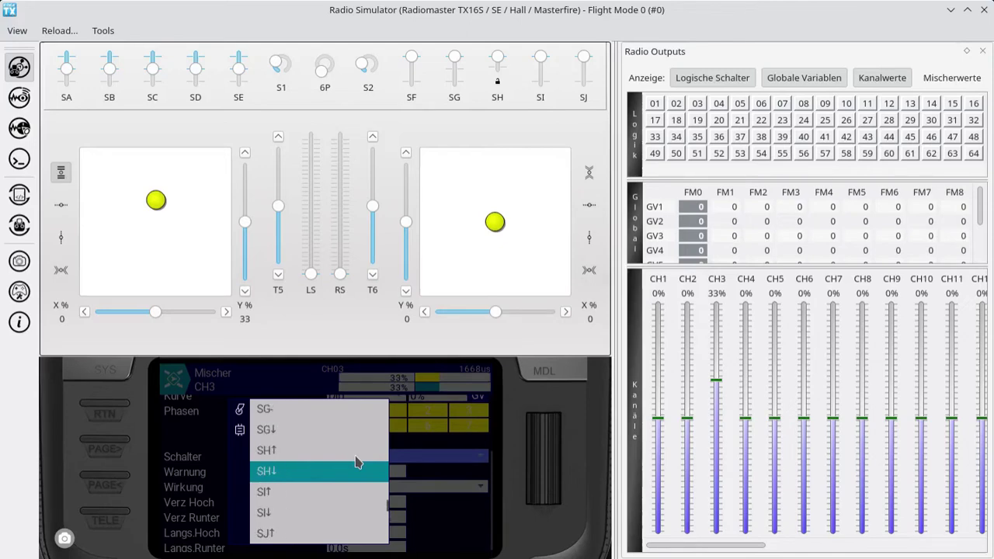
{"action": "scroll", "coordinate": [357, 462], "scroll_direction": "up", "scroll_amount": 6}
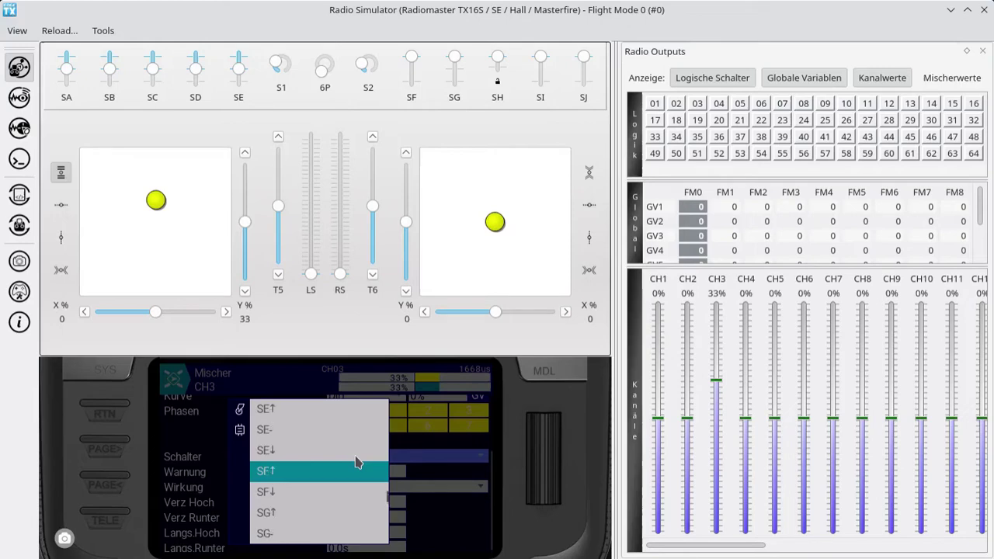
{"action": "scroll", "coordinate": [357, 462], "scroll_direction": "up", "scroll_amount": 2}
{"action": "scroll", "coordinate": [356, 462], "scroll_direction": "down", "scroll_amount": 1}
{"action": "scroll", "coordinate": [356, 462], "scroll_direction": "down", "scroll_amount": 1}
{"action": "scroll", "coordinate": [356, 462], "scroll_direction": "down", "scroll_amount": 1}
{"action": "left_click", "coordinate": [309, 475]}
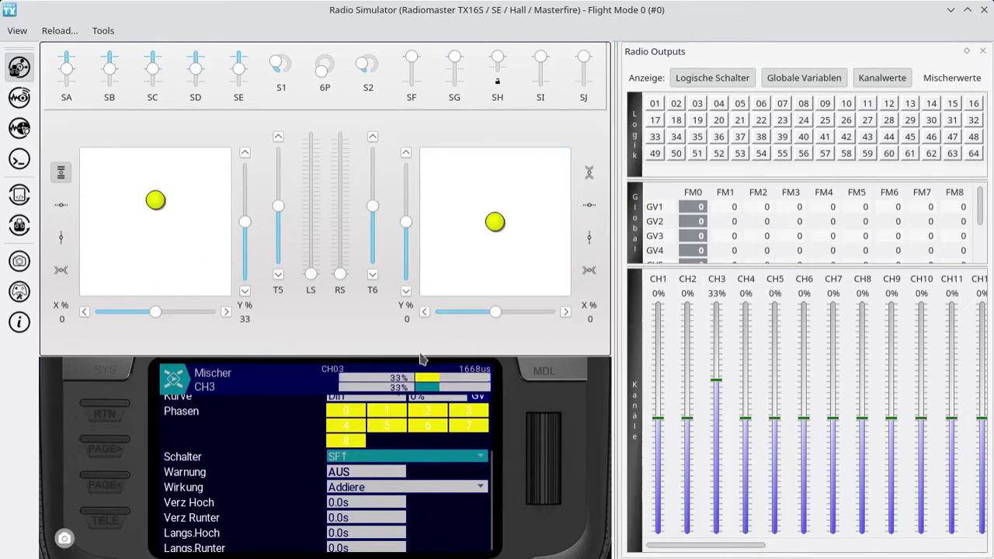
Test the CH3 output by lowering the throttle stick to -5%, flipping switch SF down and lowering the stick to -45%
{"action": "left_click_drag", "start_coordinate": [146, 204], "coordinate": [160, 223]}
{"action": "left_click", "coordinate": [411, 86]}
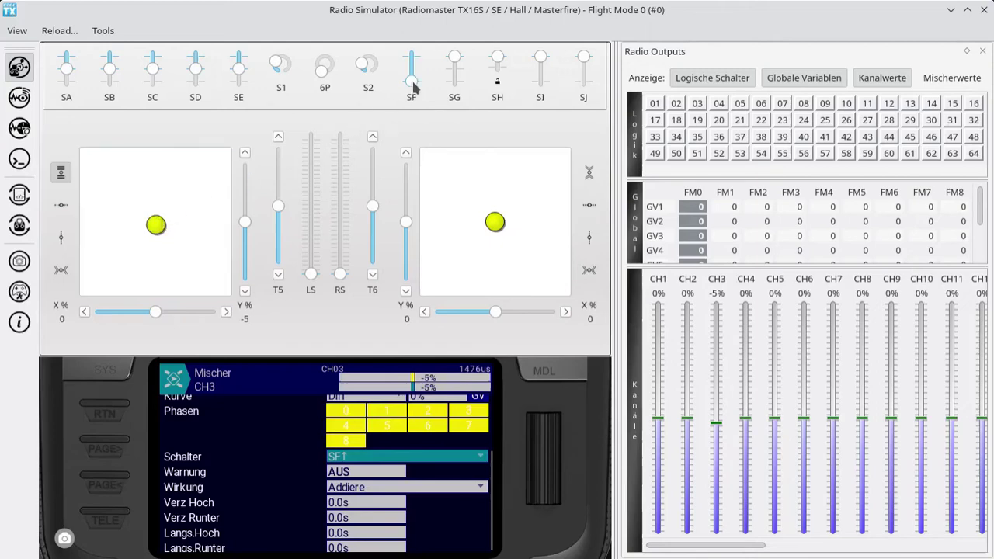
{"action": "left_click_drag", "start_coordinate": [163, 229], "coordinate": [154, 261]}
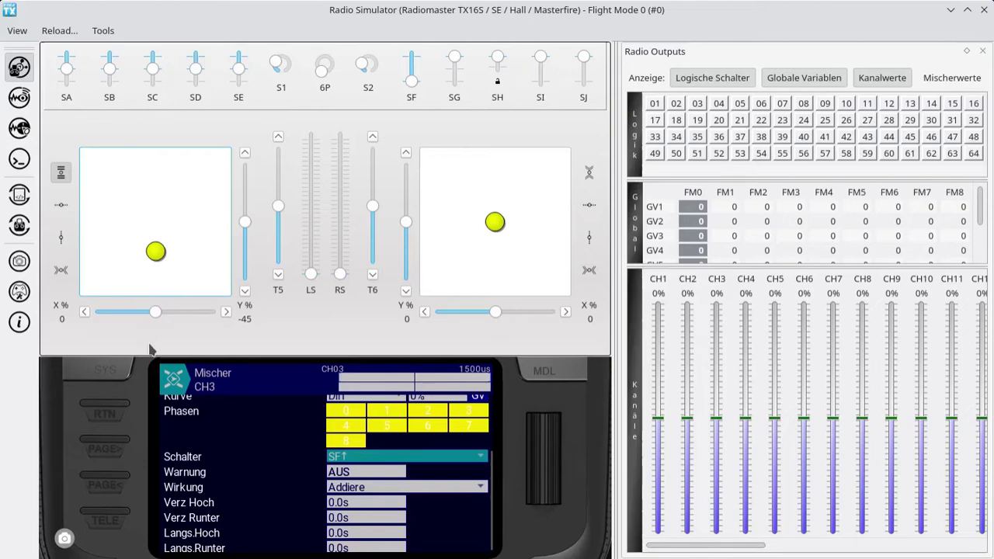
Return to the mixer list, then flip switch SF back up and raise the throttle stick to 8% to check CH3
{"action": "left_click", "coordinate": [107, 414]}
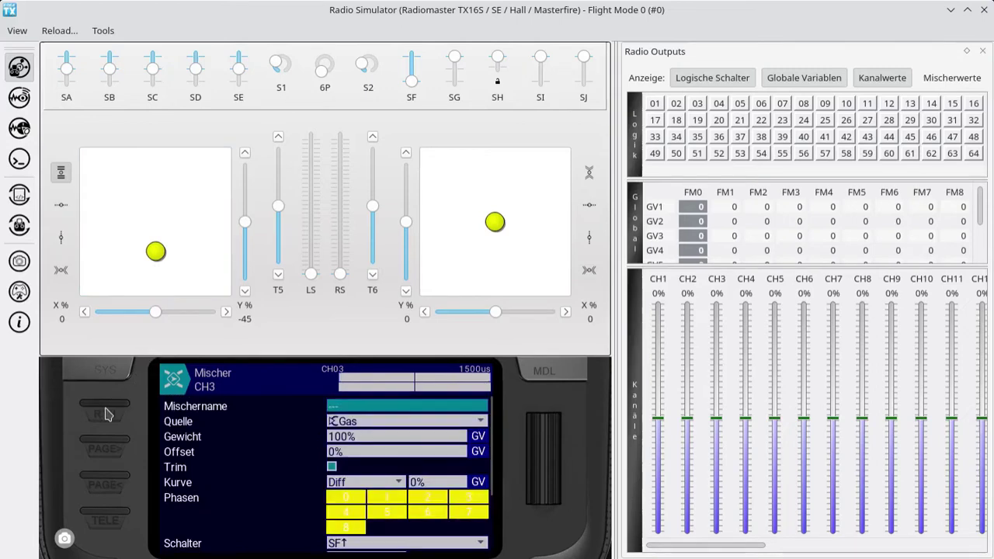
{"action": "left_click", "coordinate": [107, 414]}
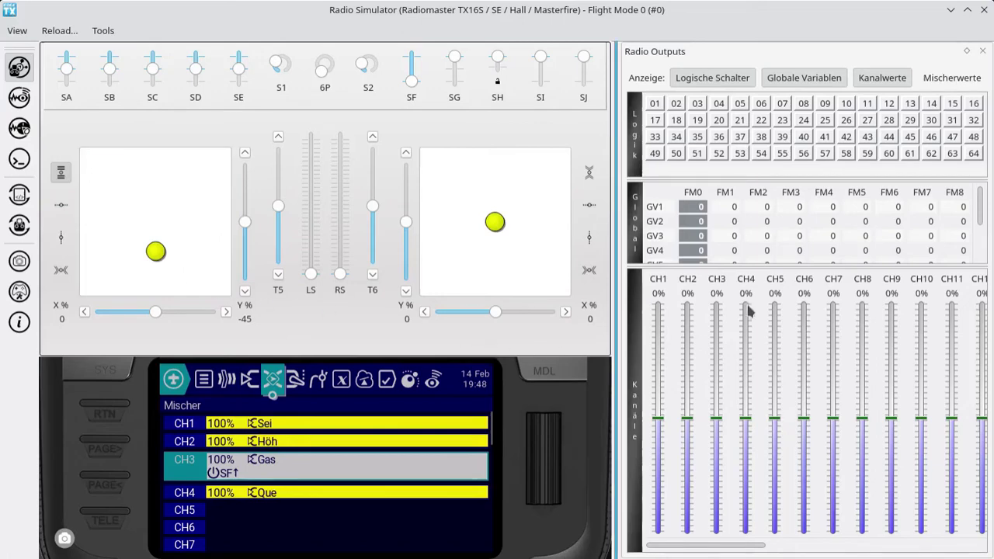
{"action": "mouse_move", "coordinate": [722, 266]}
{"action": "left_mouse_down"}
{"action": "mouse_move", "coordinate": [707, 283]}
{"action": "mouse_move", "coordinate": [734, 303]}
{"action": "mouse_move", "coordinate": [723, 262]}
{"action": "left_mouse_up"}
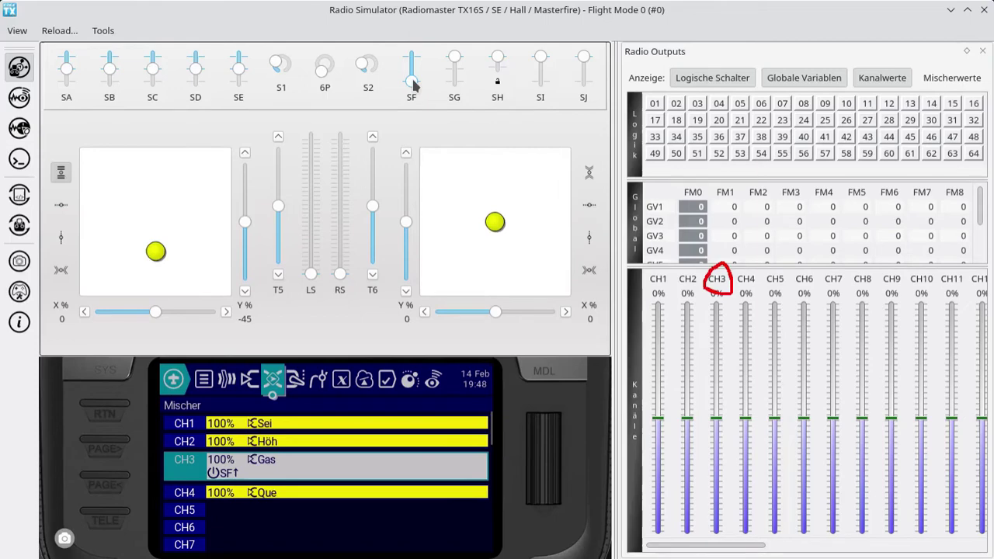
{"action": "left_click_drag", "start_coordinate": [413, 83], "coordinate": [413, 62]}
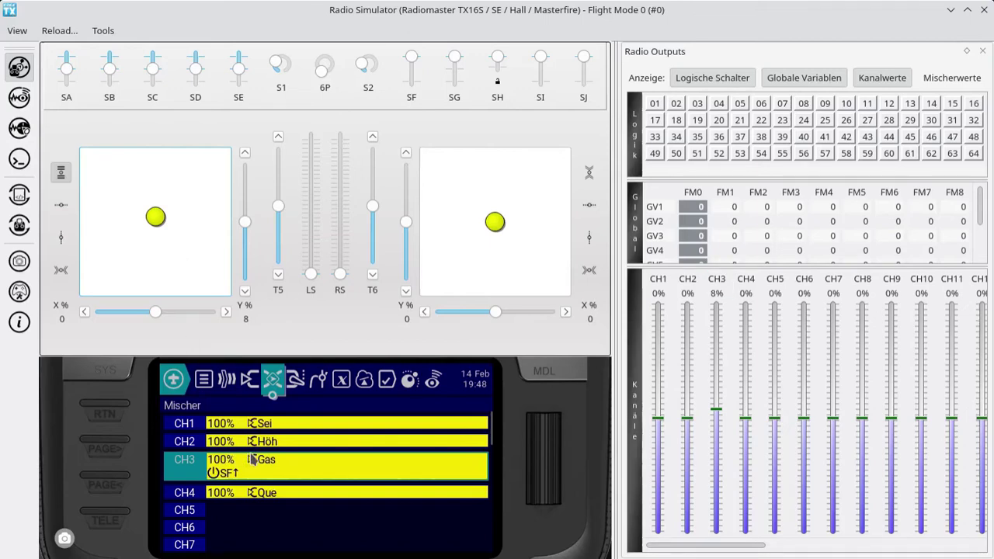
Reopen the CH3 Gas line and clear its switch assignment by setting Schalter to "---"
{"action": "mouse_move", "coordinate": [256, 445]}
{"action": "left_mouse_down"}
{"action": "mouse_move", "coordinate": [206, 446]}
{"action": "mouse_move", "coordinate": [158, 512]}
{"action": "mouse_move", "coordinate": [264, 519]}
{"action": "mouse_move", "coordinate": [276, 476]}
{"action": "mouse_move", "coordinate": [260, 459]}
{"action": "left_mouse_up"}
{"action": "left_click", "coordinate": [261, 473]}
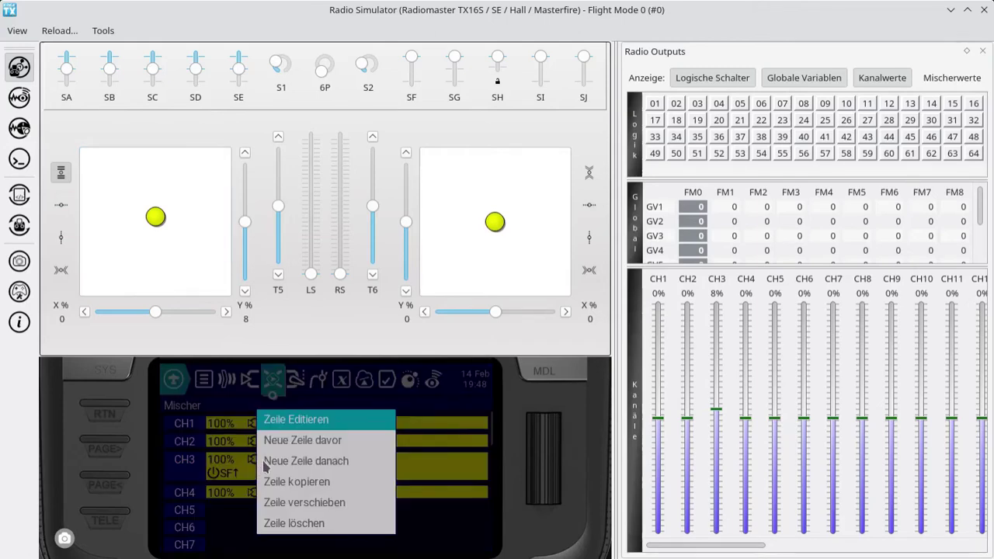
{"action": "left_click", "coordinate": [284, 420]}
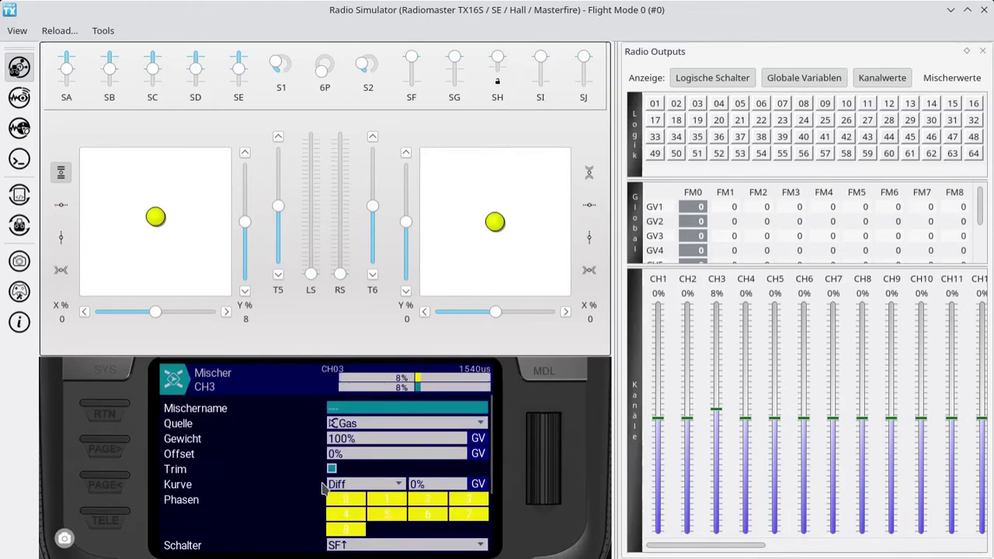
{"action": "left_click_drag", "start_coordinate": [300, 497], "coordinate": [305, 420]}
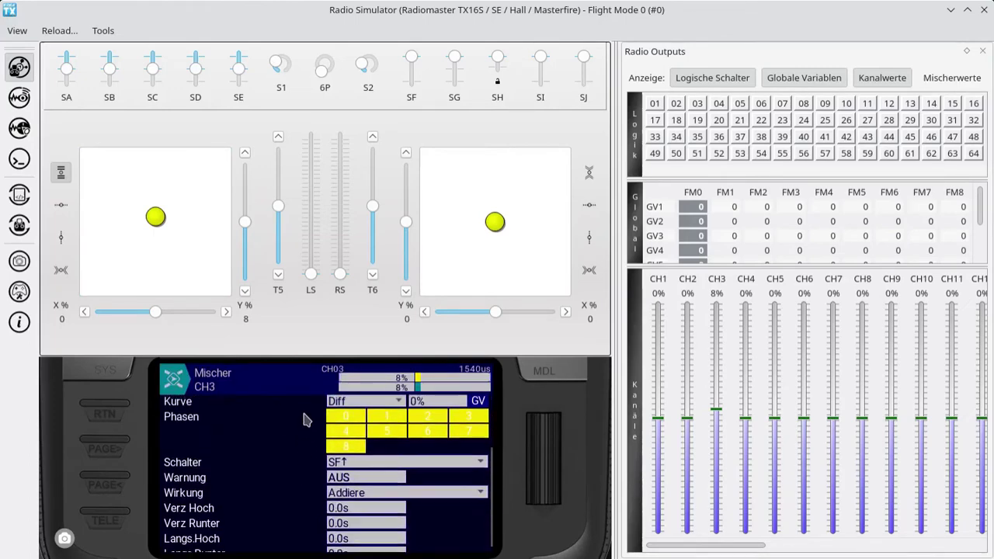
{"action": "left_click", "coordinate": [364, 464]}
{"action": "scroll", "coordinate": [330, 467], "scroll_direction": "up", "scroll_amount": 5}
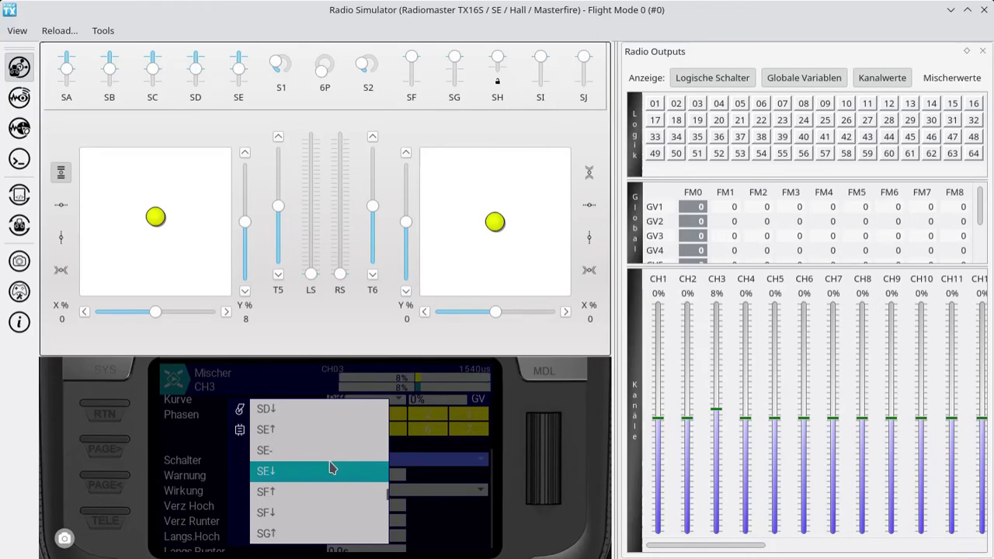
{"action": "scroll", "coordinate": [331, 467], "scroll_direction": "up", "scroll_amount": 6}
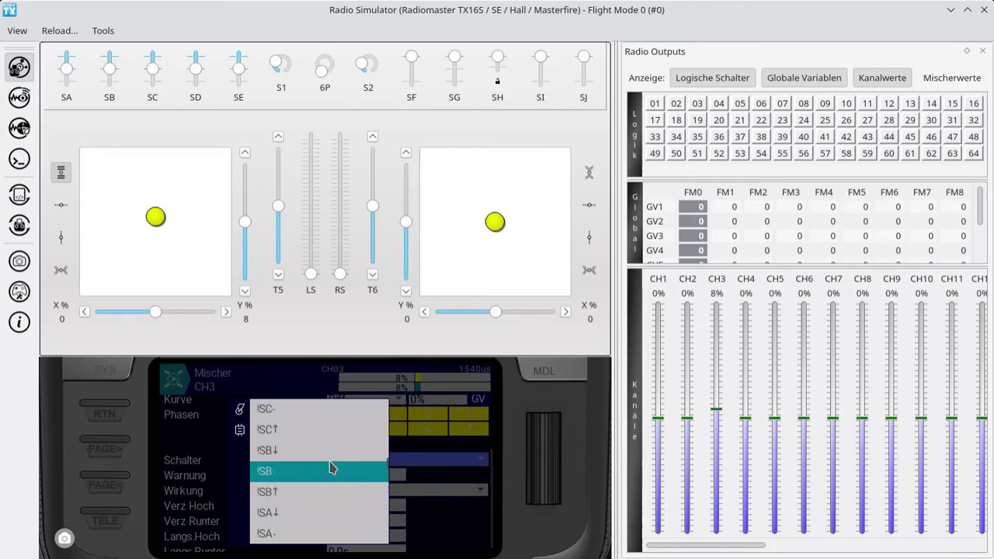
{"action": "scroll", "coordinate": [330, 467], "scroll_direction": "down", "scroll_amount": 8}
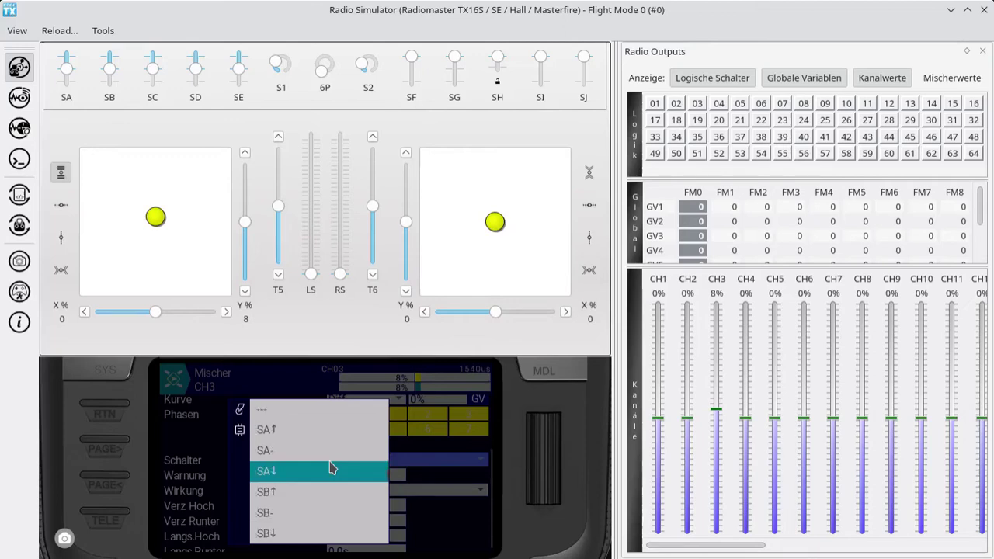
{"action": "scroll", "coordinate": [330, 466], "scroll_direction": "down", "scroll_amount": 1}
{"action": "scroll", "coordinate": [330, 467], "scroll_direction": "up", "scroll_amount": 2}
{"action": "left_click", "coordinate": [277, 428]}
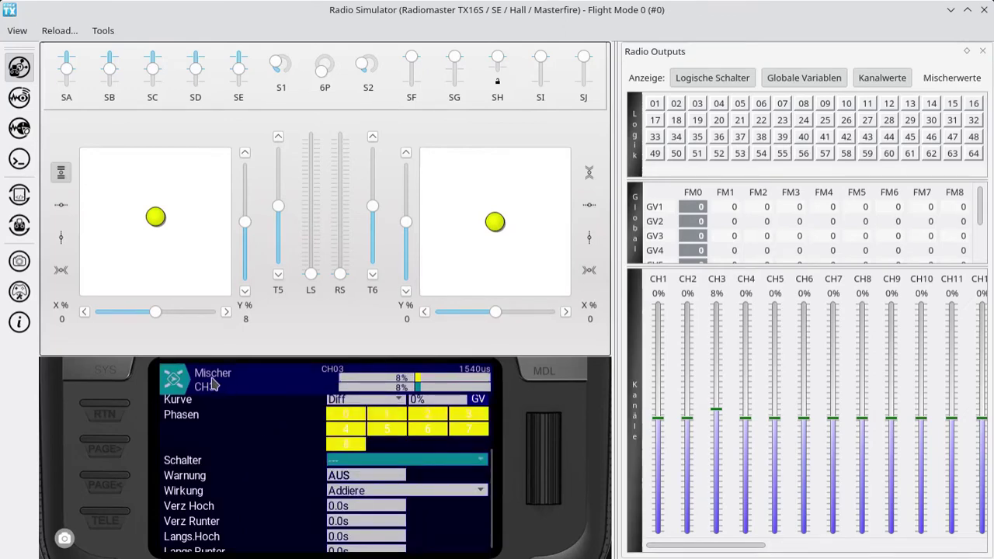
Return to the mixer list and test the CH3 output by moving the throttle stick to 30% and back to 24%
{"action": "left_click", "coordinate": [113, 407]}
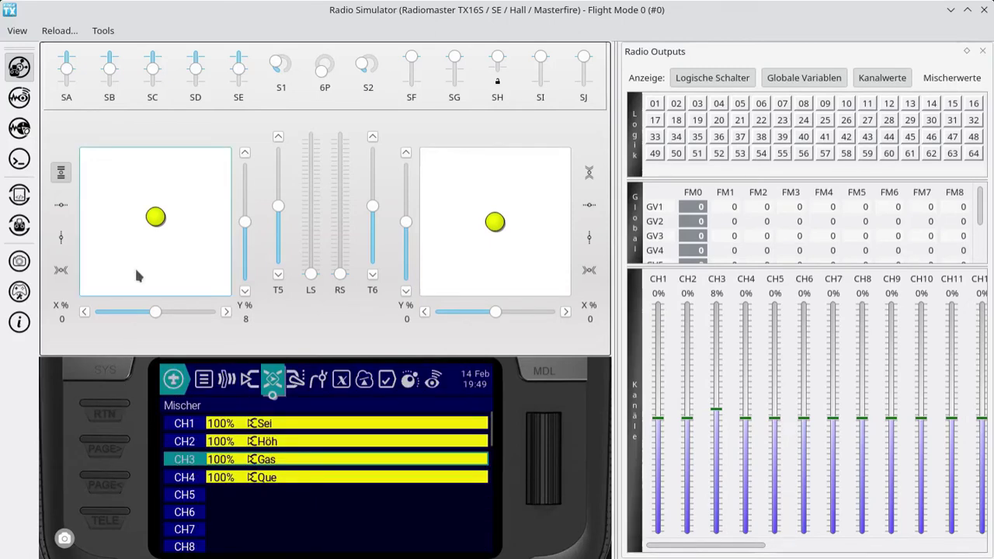
{"action": "left_click_drag", "start_coordinate": [155, 217], "coordinate": [156, 202]}
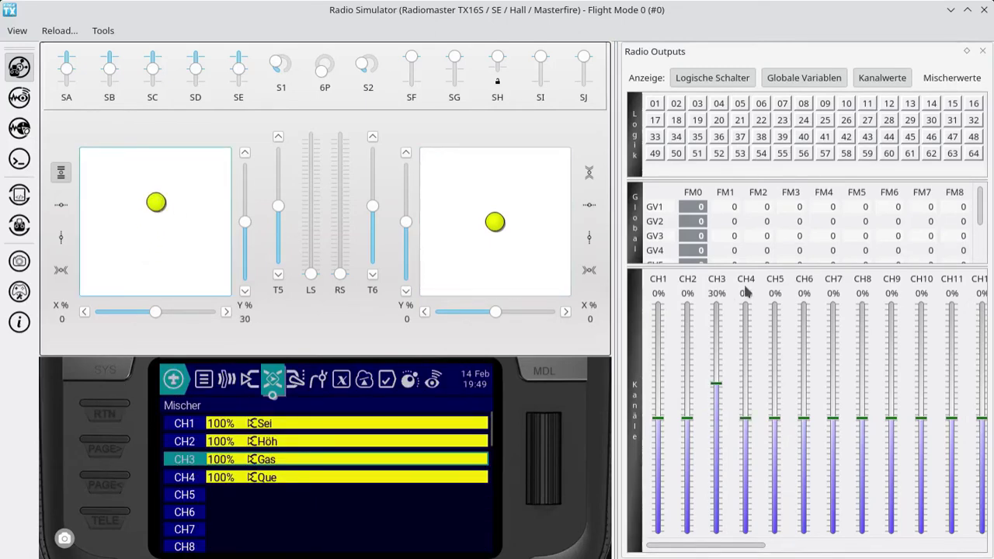
{"action": "mouse_move", "coordinate": [730, 255]}
{"action": "left_mouse_down"}
{"action": "mouse_move", "coordinate": [711, 264]}
{"action": "mouse_move", "coordinate": [724, 293]}
{"action": "left_mouse_up"}
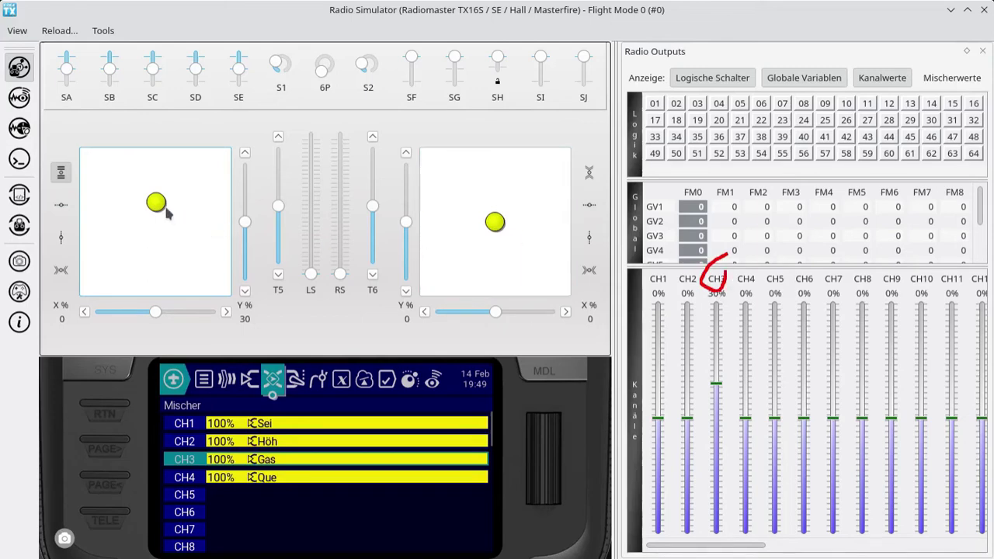
{"action": "mouse_move", "coordinate": [161, 208]}
{"action": "left_mouse_down"}
{"action": "mouse_move", "coordinate": [160, 220]}
{"action": "mouse_move", "coordinate": [156, 205]}
{"action": "left_mouse_up"}
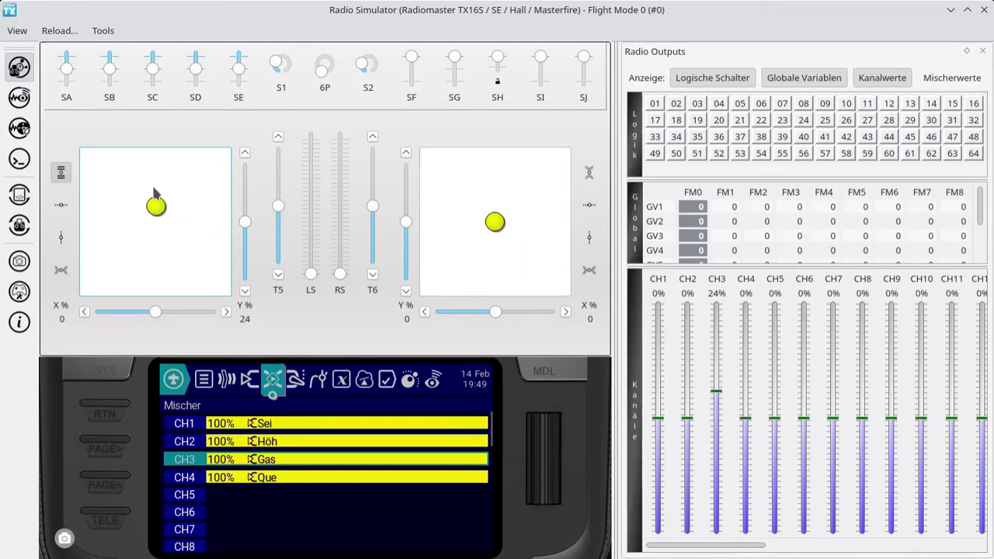
Add a new mixer line after the CH3 Gas line with the Höh input as its source (Quelle), then return to the mixer list
{"action": "left_click", "coordinate": [270, 465]}
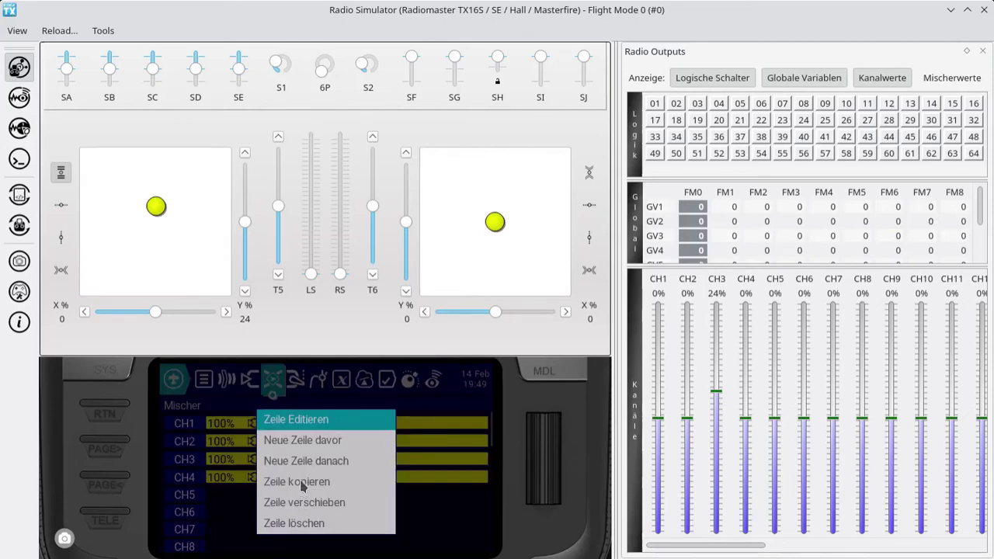
{"action": "left_click", "coordinate": [302, 463]}
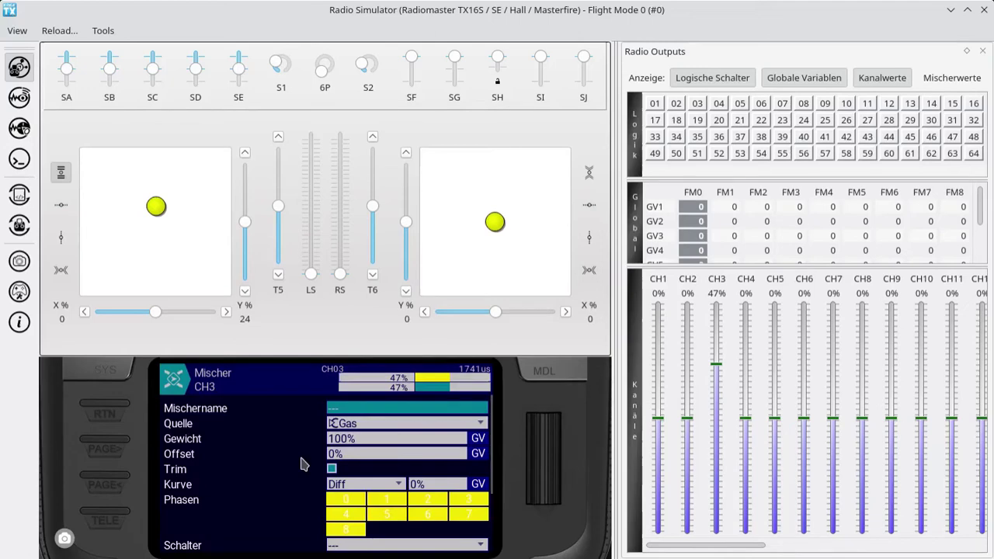
{"action": "left_click", "coordinate": [351, 424]}
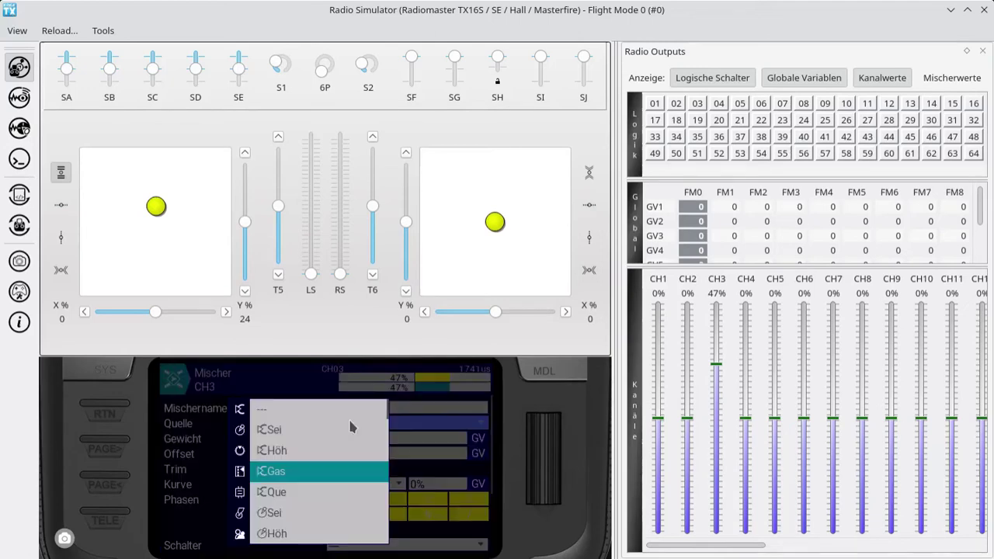
{"action": "left_click", "coordinate": [284, 455]}
{"action": "scroll", "coordinate": [249, 481], "scroll_direction": "down", "scroll_amount": 2}
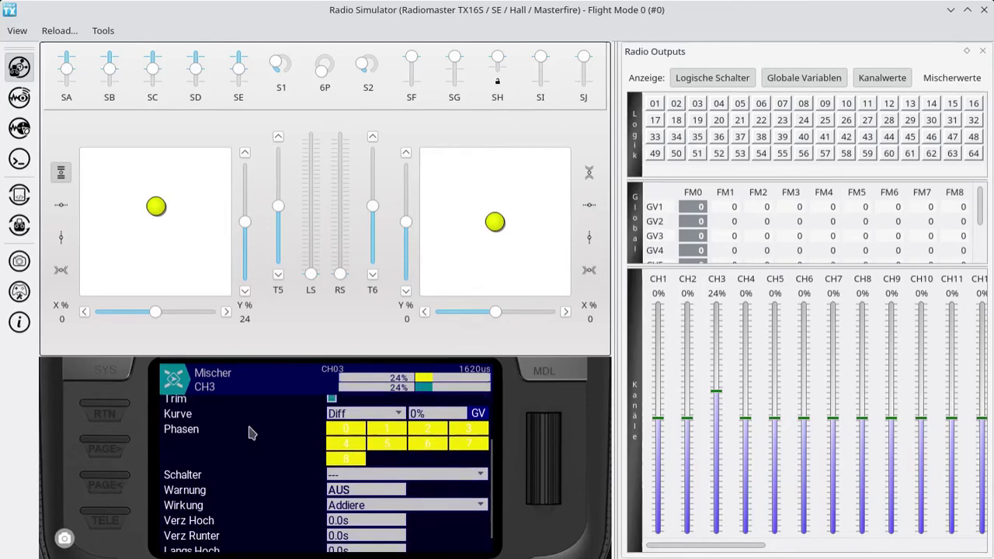
{"action": "scroll", "coordinate": [250, 433], "scroll_direction": "down", "scroll_amount": 1}
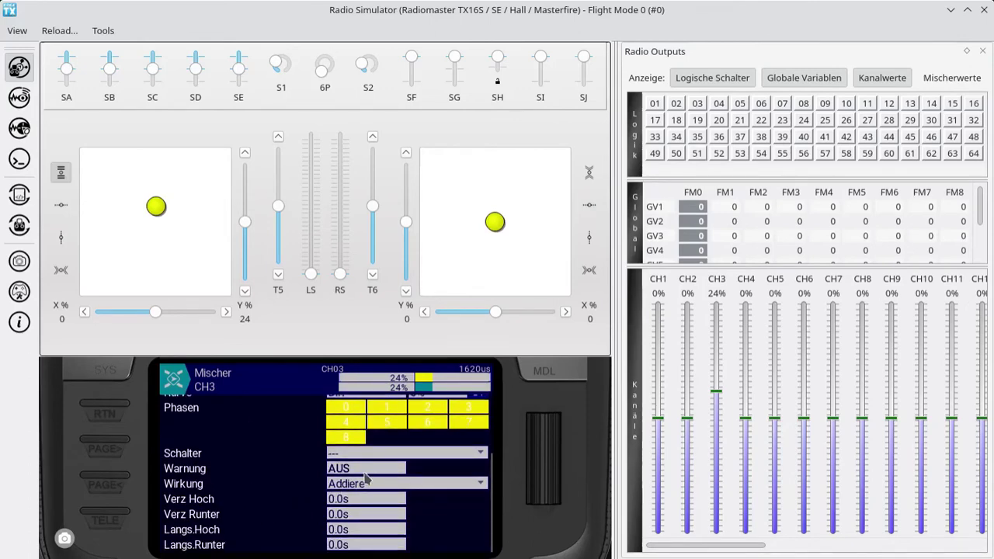
{"action": "mouse_move", "coordinate": [363, 473]}
{"action": "left_mouse_down"}
{"action": "mouse_move", "coordinate": [315, 484]}
{"action": "mouse_move", "coordinate": [378, 492]}
{"action": "left_mouse_up"}
{"action": "left_click", "coordinate": [114, 410]}
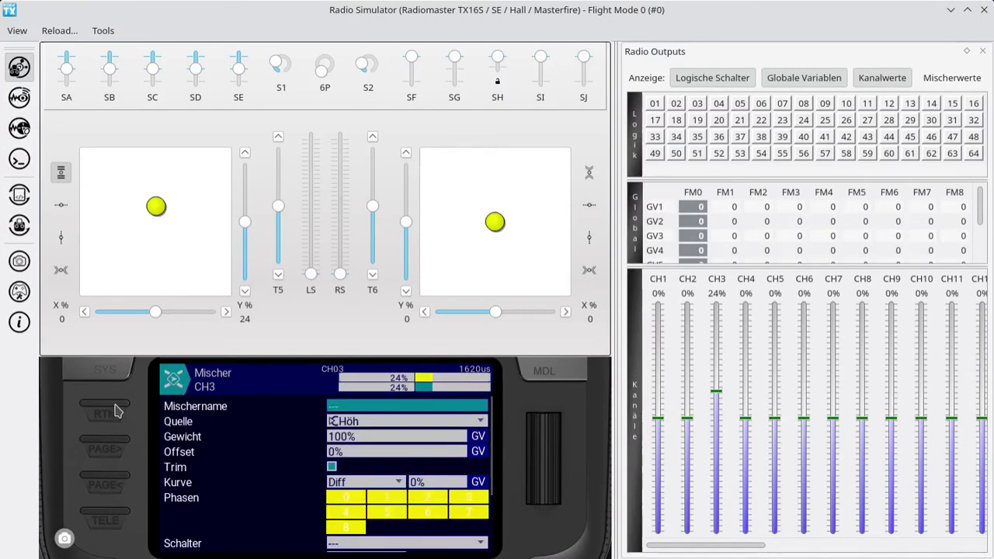
{"action": "left_click", "coordinate": [114, 411]}
Test the combined CH3 mix by moving the elevator stick and lowering the throttle stick to -57%
{"action": "mouse_move", "coordinate": [213, 468]}
{"action": "left_mouse_down"}
{"action": "mouse_move", "coordinate": [181, 455]}
{"action": "mouse_move", "coordinate": [178, 473]}
{"action": "mouse_move", "coordinate": [216, 477]}
{"action": "left_mouse_up"}
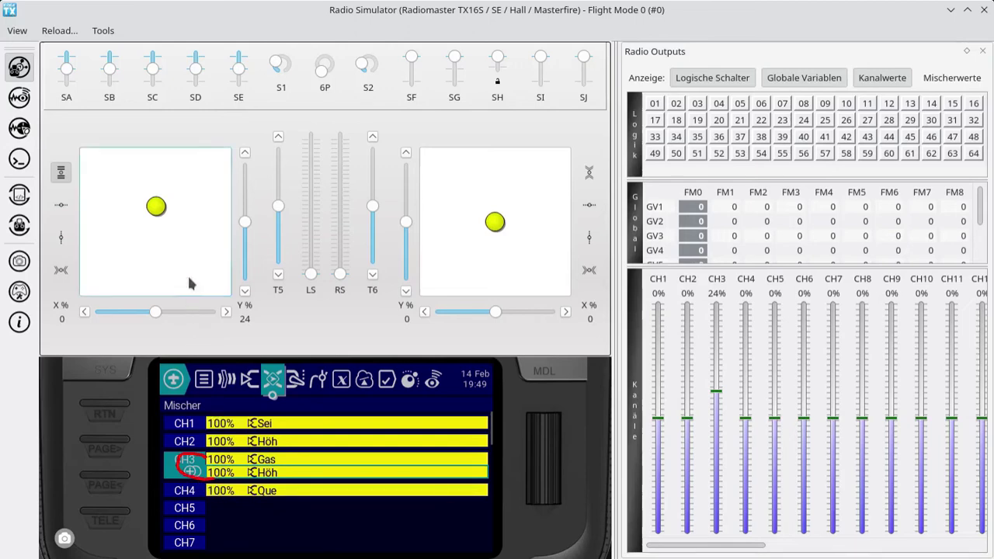
{"action": "mouse_move", "coordinate": [717, 273]}
{"action": "left_mouse_down"}
{"action": "mouse_move", "coordinate": [711, 286]}
{"action": "mouse_move", "coordinate": [729, 281]}
{"action": "mouse_move", "coordinate": [719, 272]}
{"action": "left_mouse_up"}
{"action": "mouse_move", "coordinate": [497, 224]}
{"action": "left_mouse_down"}
{"action": "mouse_move", "coordinate": [501, 231]}
{"action": "mouse_move", "coordinate": [491, 171]}
{"action": "mouse_move", "coordinate": [496, 264]}
{"action": "mouse_move", "coordinate": [497, 200]}
{"action": "mouse_move", "coordinate": [501, 244]}
{"action": "mouse_move", "coordinate": [489, 239]}
{"action": "mouse_move", "coordinate": [500, 222]}
{"action": "mouse_move", "coordinate": [486, 227]}
{"action": "left_mouse_up"}
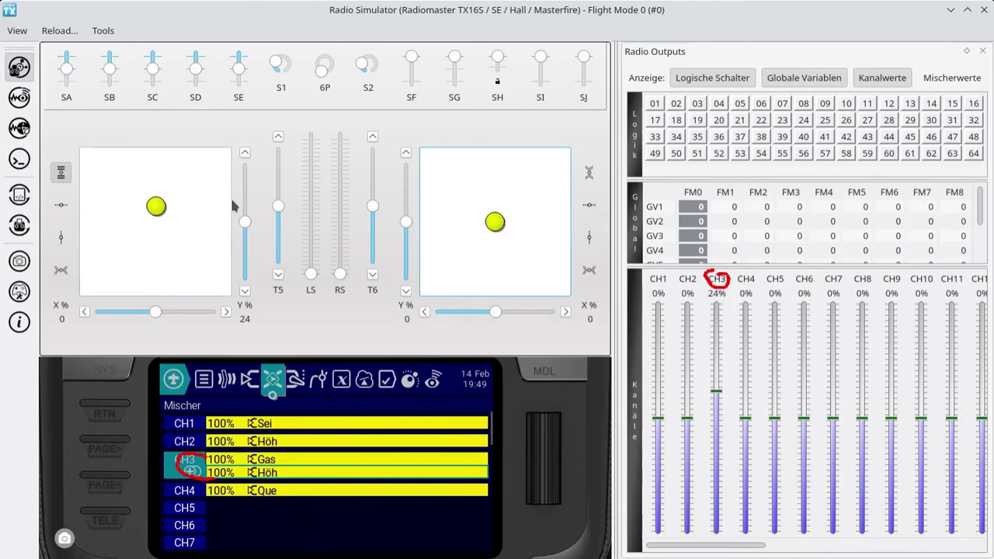
{"action": "left_click_drag", "start_coordinate": [158, 210], "coordinate": [143, 264]}
{"action": "left_click_drag", "start_coordinate": [498, 224], "coordinate": [501, 258]}
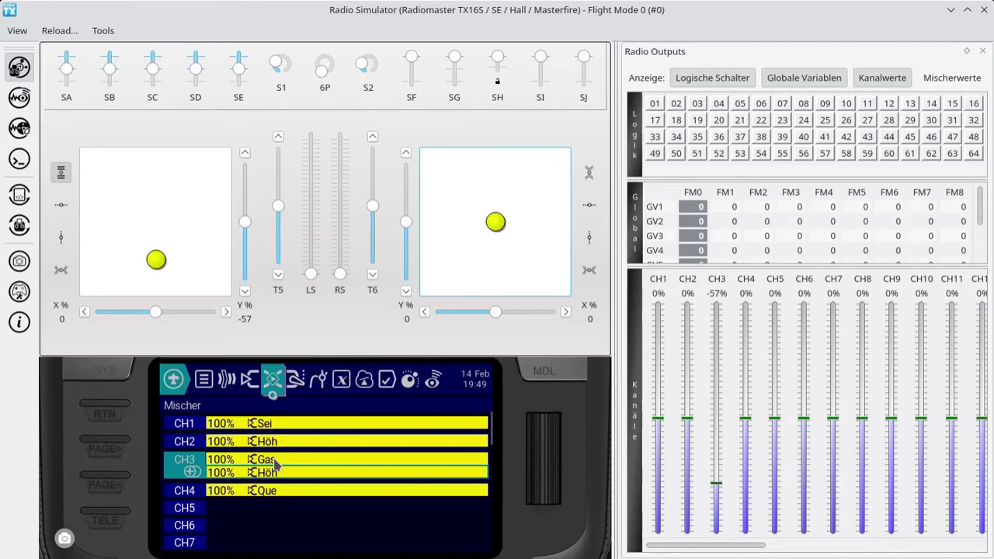
Add another line after the CH3 Höh line with MAX as its source (Quelle) and a weight (Gewicht) of 0%
{"action": "left_click", "coordinate": [231, 481]}
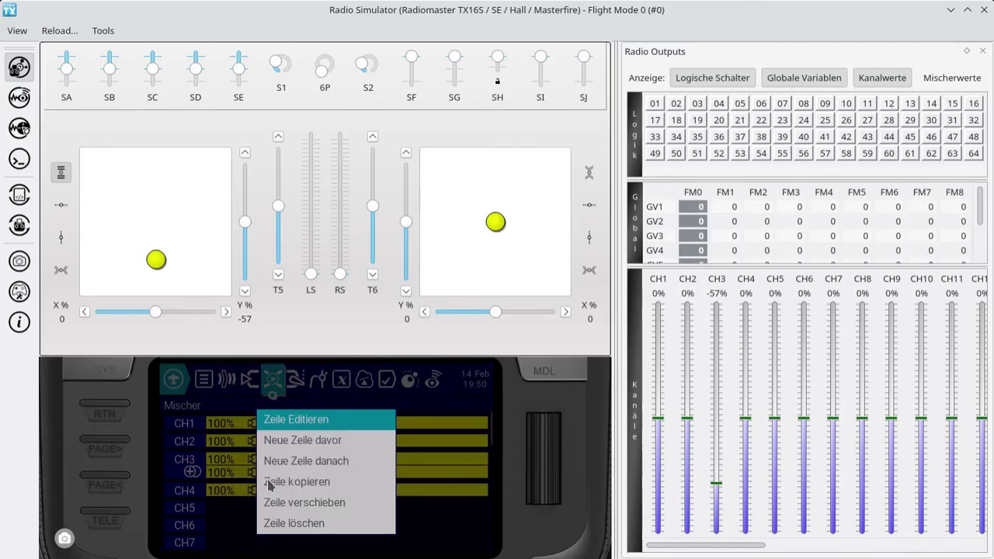
{"action": "left_click", "coordinate": [300, 461]}
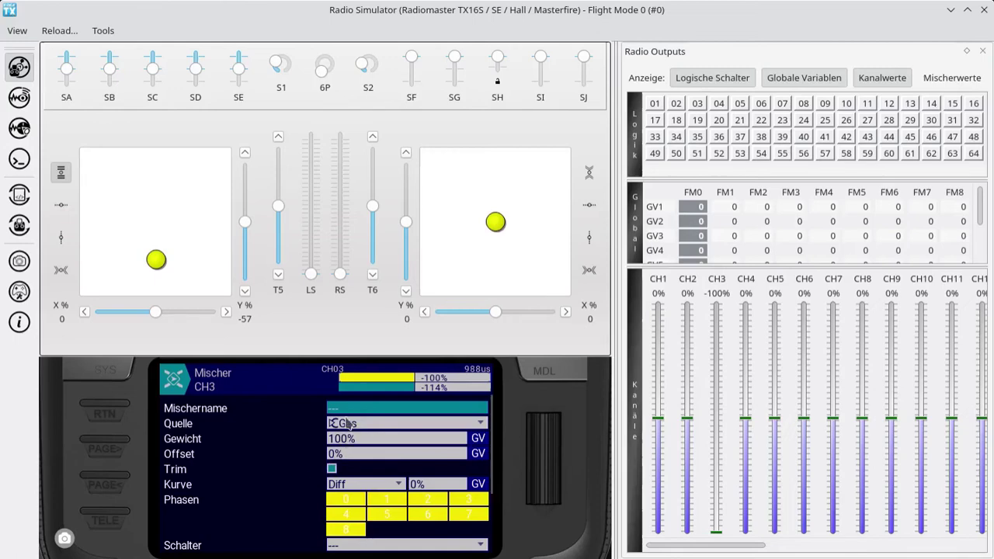
{"action": "left_click", "coordinate": [345, 422]}
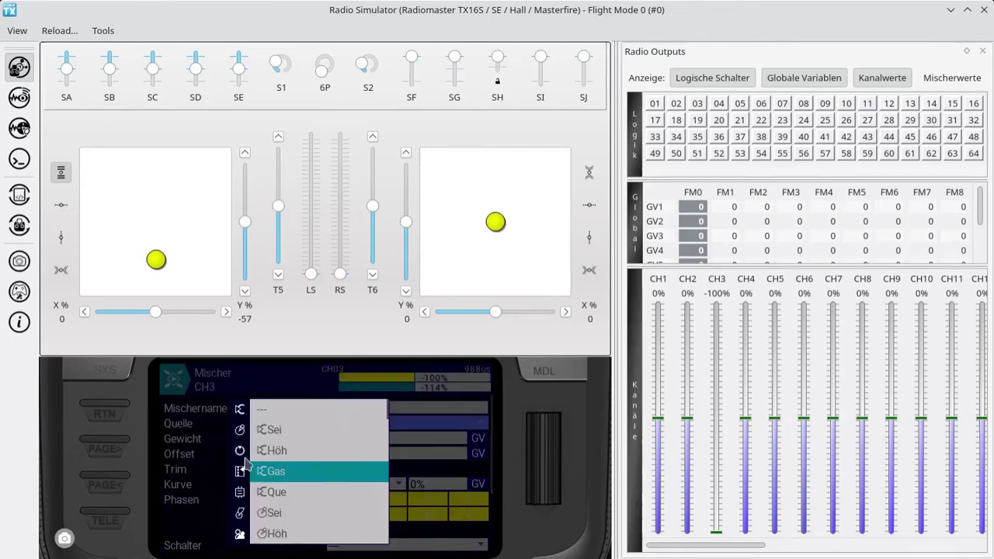
{"action": "left_click", "coordinate": [244, 471]}
{"action": "left_click", "coordinate": [277, 409]}
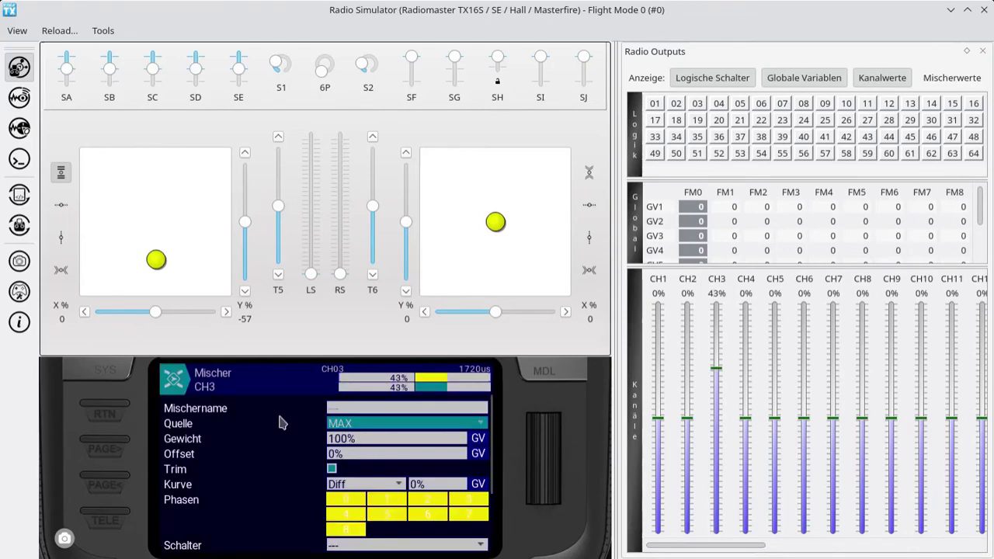
{"action": "left_click", "coordinate": [352, 441]}
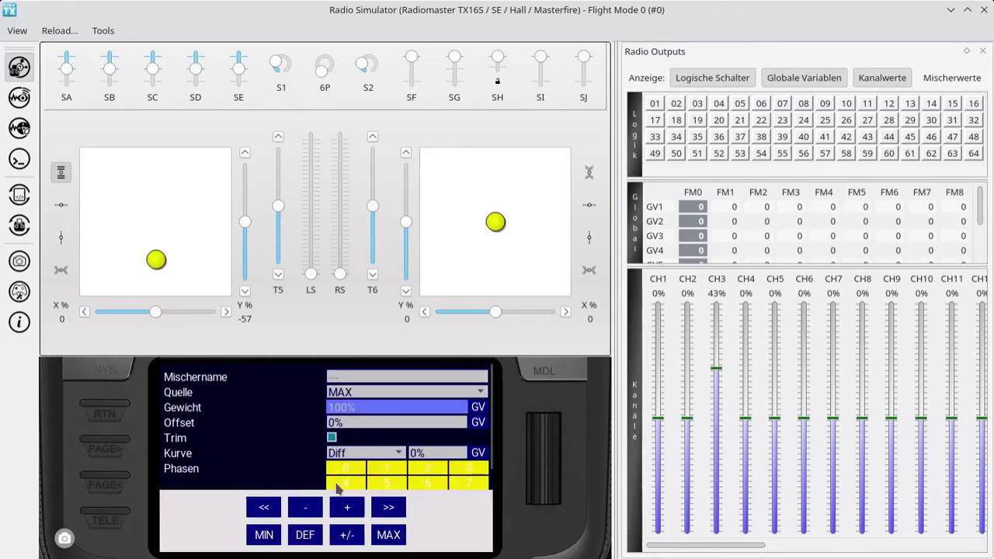
{"action": "left_click", "coordinate": [307, 528]}
{"action": "left_click", "coordinate": [282, 457]}
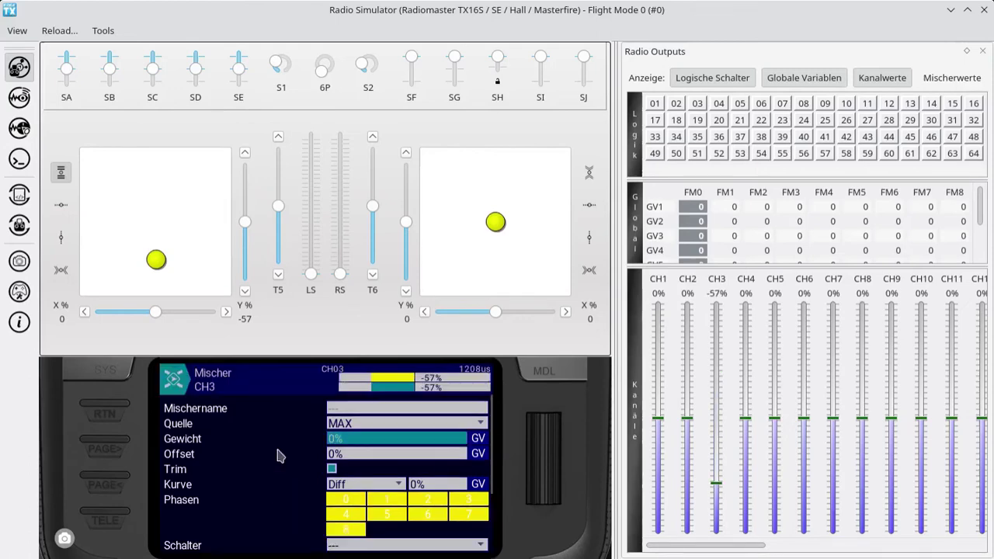
Set the switch (Schalter) of the CH3 MAX line to SF↑
{"action": "scroll", "coordinate": [274, 535], "scroll_direction": "down", "scroll_amount": 2}
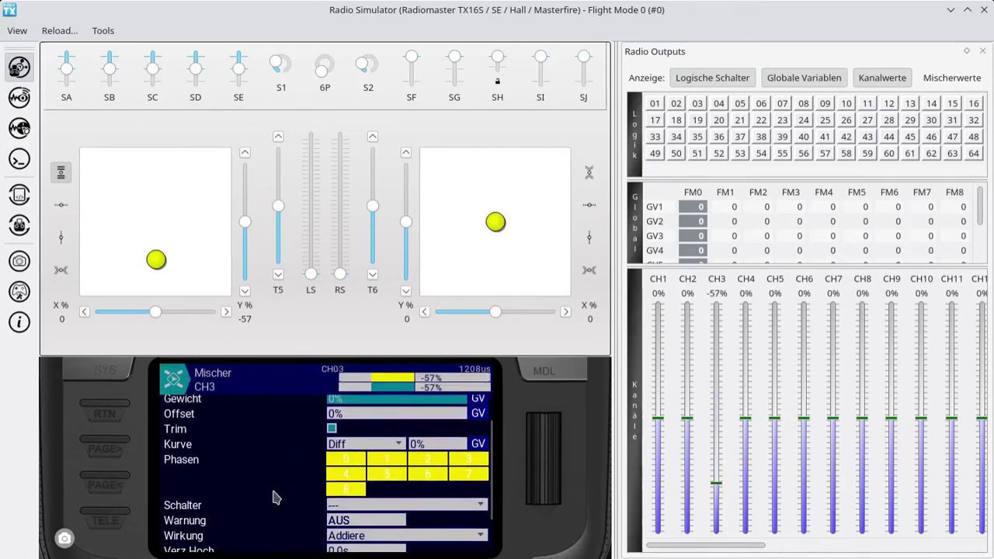
{"action": "scroll", "coordinate": [271, 528], "scroll_direction": "up", "scroll_amount": 1}
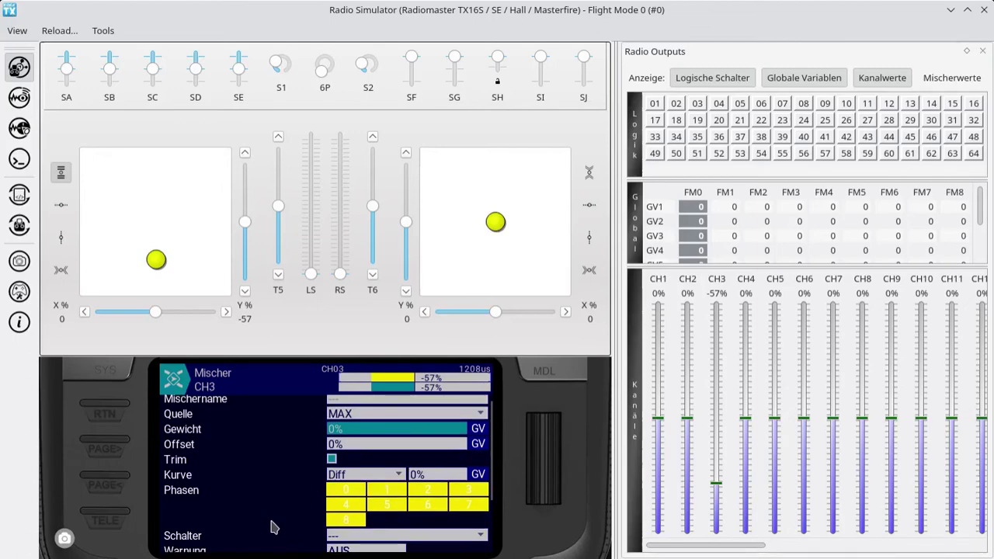
{"action": "scroll", "coordinate": [272, 527], "scroll_direction": "down", "scroll_amount": 4}
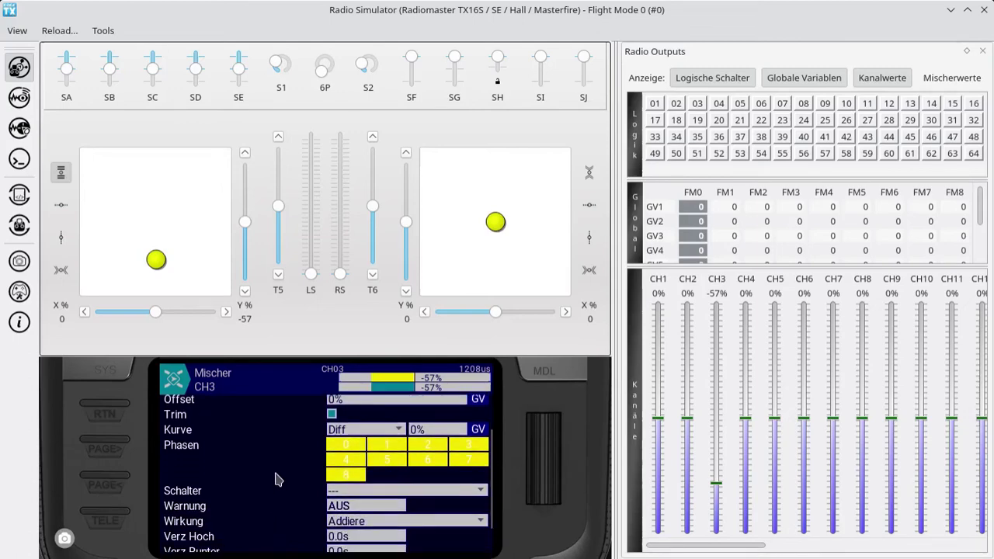
{"action": "left_click", "coordinate": [338, 470]}
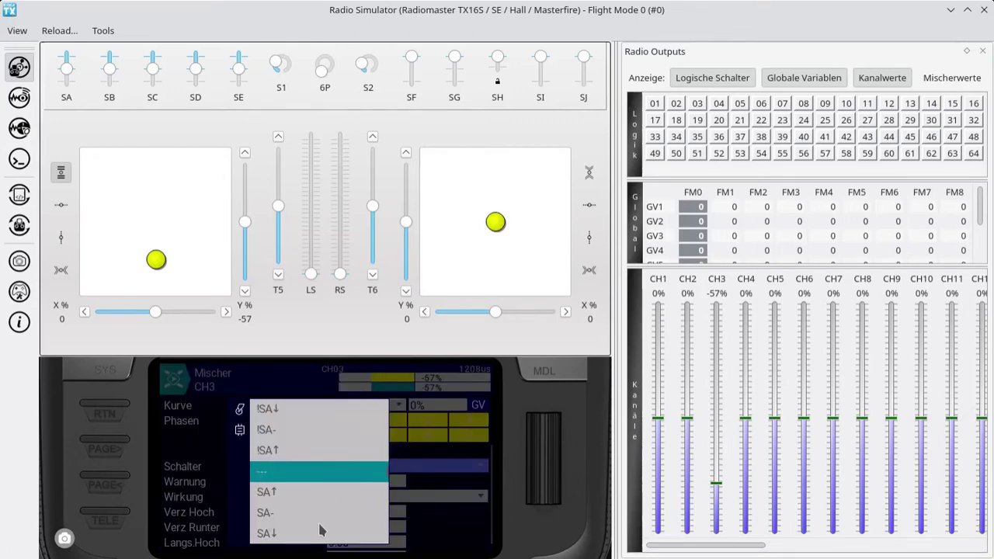
{"action": "scroll", "coordinate": [317, 505], "scroll_direction": "down", "scroll_amount": 2}
{"action": "scroll", "coordinate": [314, 526], "scroll_direction": "down", "scroll_amount": 3}
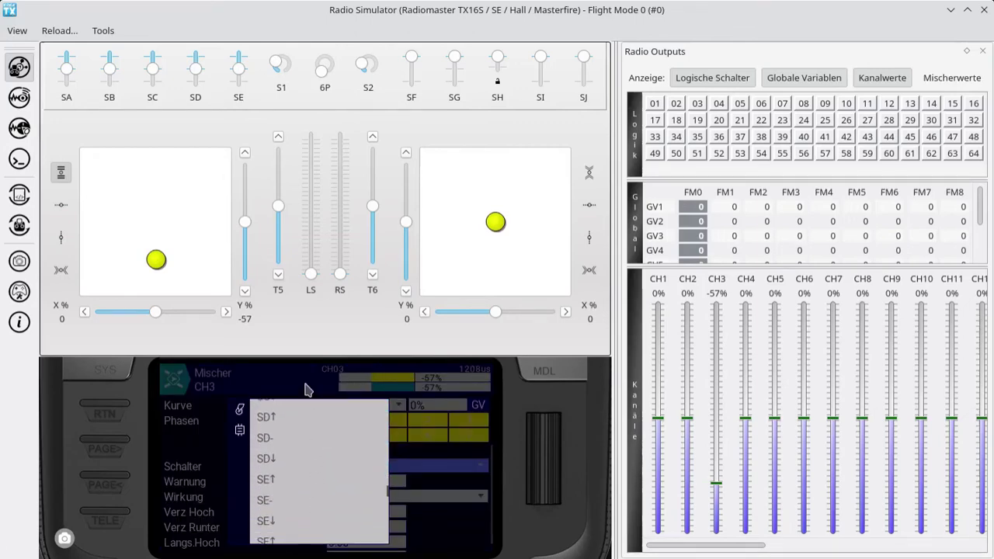
{"action": "left_click", "coordinate": [266, 533]}
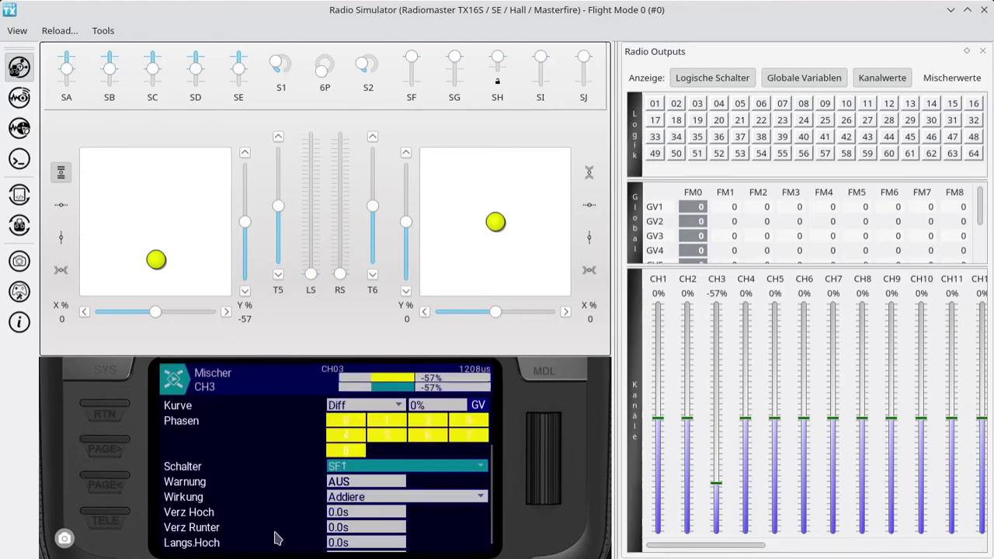
Set the effect (Wirkung) of the CH3 MAX line to Ersetze and return to the mixer list
{"action": "left_click", "coordinate": [339, 502]}
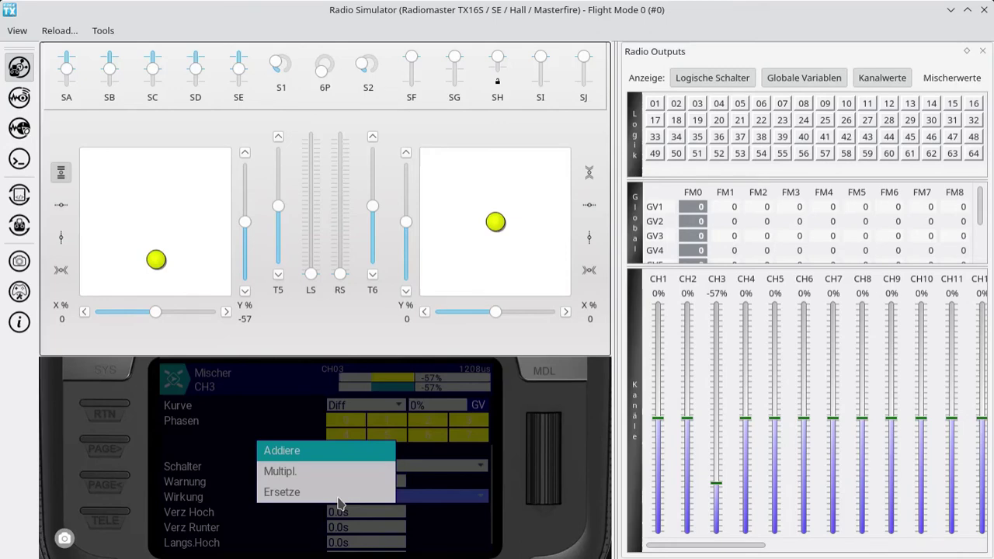
{"action": "left_click", "coordinate": [292, 497]}
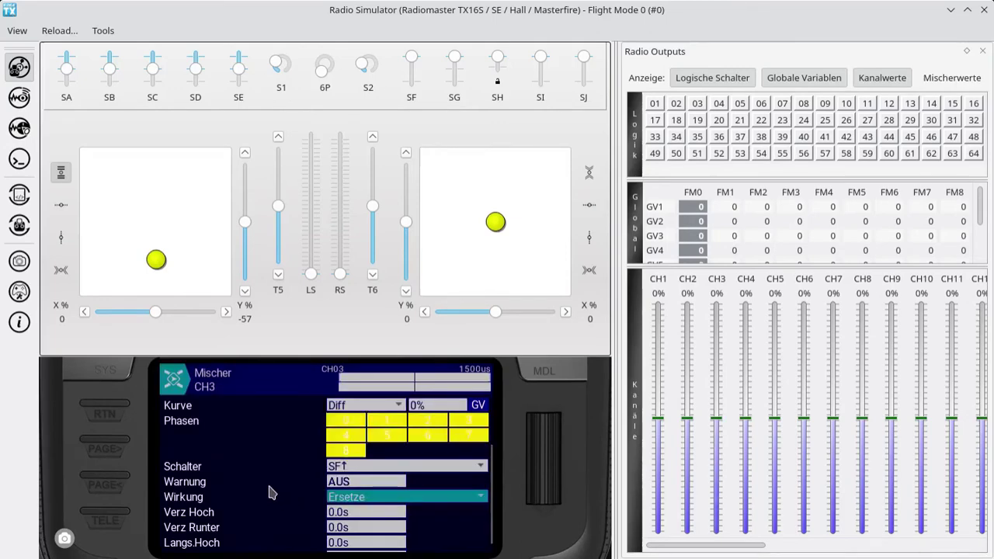
{"action": "left_click", "coordinate": [112, 412]}
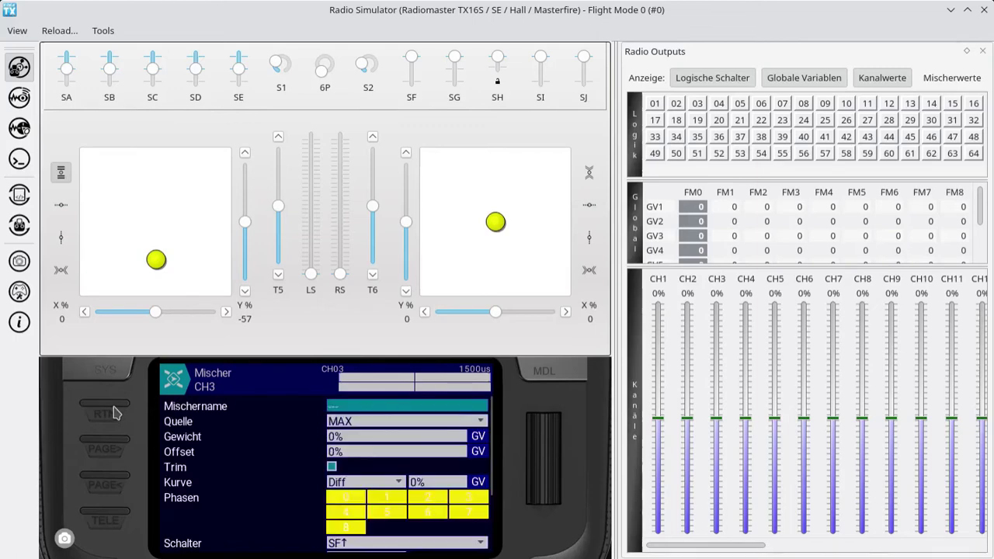
{"action": "left_click", "coordinate": [113, 412]}
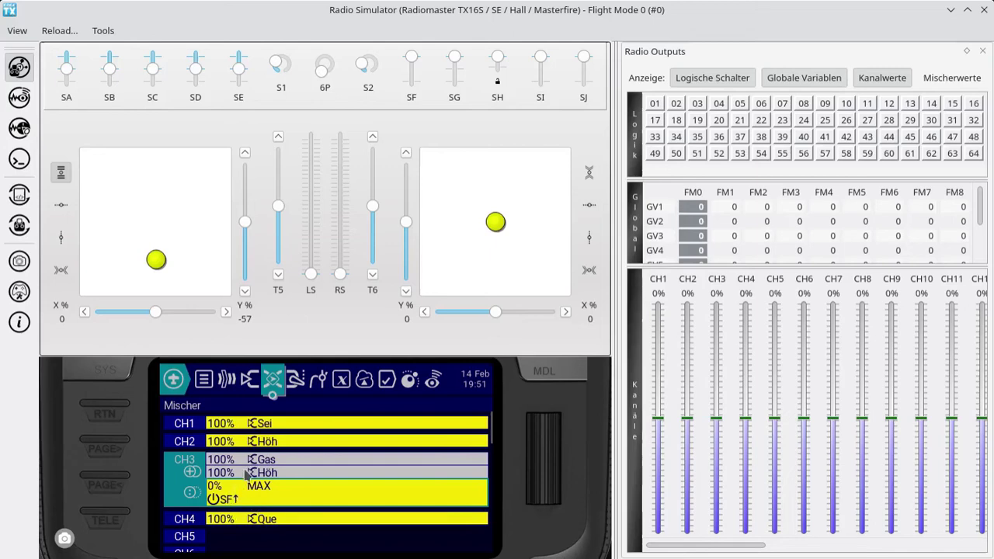
Test the CH3 override by raising the throttle stick to 24% and moving the elevator stick, then flip switch SF down
{"action": "mouse_move", "coordinate": [236, 456]}
{"action": "left_mouse_down"}
{"action": "mouse_move", "coordinate": [224, 455]}
{"action": "mouse_move", "coordinate": [215, 480]}
{"action": "mouse_move", "coordinate": [247, 487]}
{"action": "mouse_move", "coordinate": [259, 468]}
{"action": "mouse_move", "coordinate": [231, 460]}
{"action": "left_mouse_up"}
{"action": "mouse_move", "coordinate": [300, 456]}
{"action": "left_mouse_down"}
{"action": "mouse_move", "coordinate": [304, 474]}
{"action": "mouse_move", "coordinate": [313, 456]}
{"action": "mouse_move", "coordinate": [316, 476]}
{"action": "mouse_move", "coordinate": [327, 465]}
{"action": "mouse_move", "coordinate": [341, 475]}
{"action": "mouse_move", "coordinate": [343, 501]}
{"action": "mouse_move", "coordinate": [349, 490]}
{"action": "mouse_move", "coordinate": [327, 503]}
{"action": "left_mouse_up"}
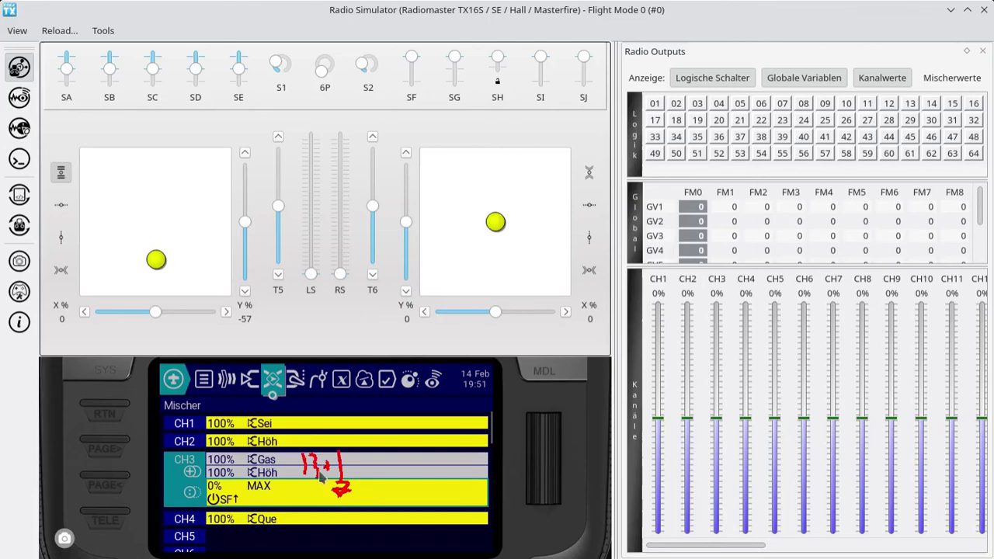
{"action": "left_click_drag", "start_coordinate": [157, 260], "coordinate": [151, 207]}
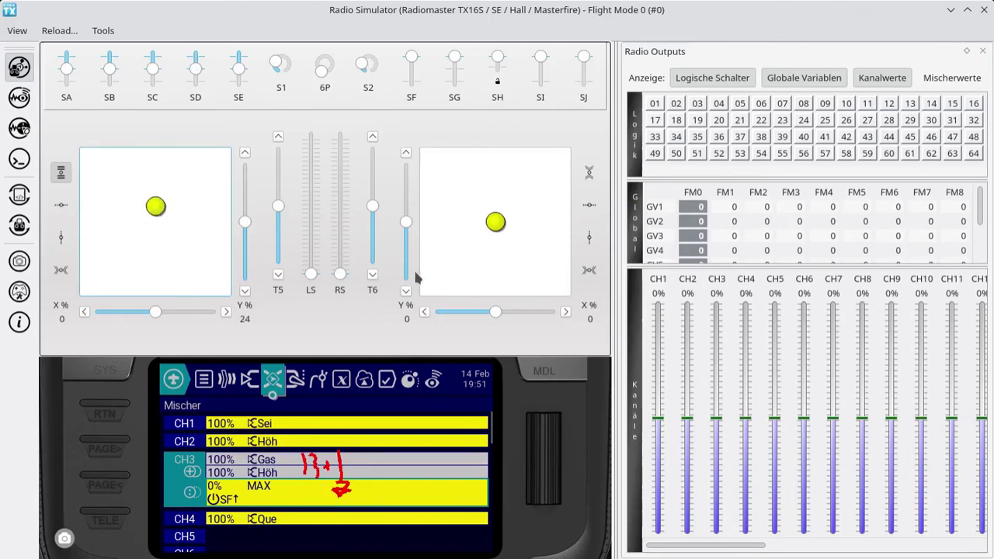
{"action": "mouse_move", "coordinate": [497, 231]}
{"action": "left_mouse_down"}
{"action": "mouse_move", "coordinate": [498, 196]}
{"action": "mouse_move", "coordinate": [500, 257]}
{"action": "mouse_move", "coordinate": [499, 186]}
{"action": "mouse_move", "coordinate": [505, 239]}
{"action": "left_mouse_up"}
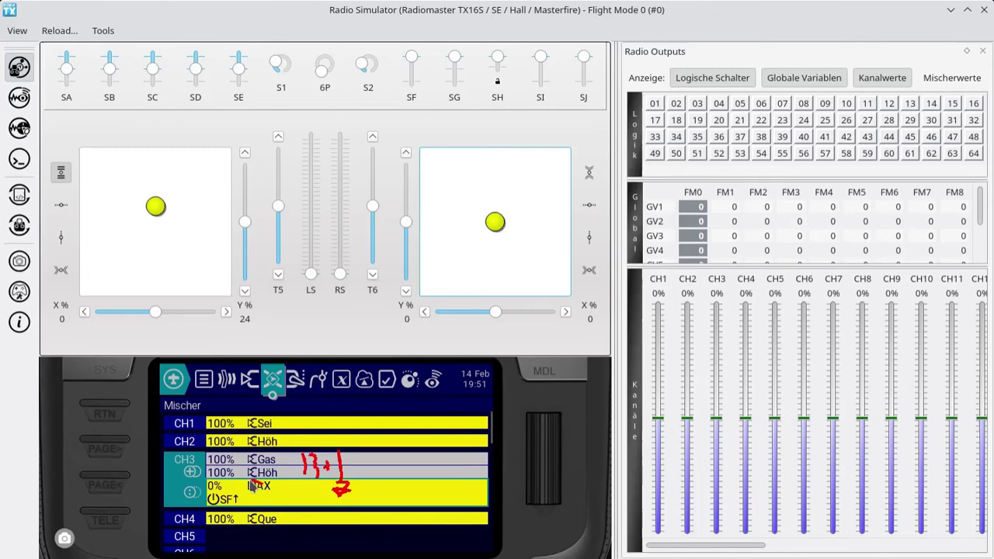
{"action": "mouse_move", "coordinate": [250, 483]}
{"action": "left_mouse_down"}
{"action": "mouse_move", "coordinate": [191, 494]}
{"action": "mouse_move", "coordinate": [204, 513]}
{"action": "mouse_move", "coordinate": [261, 516]}
{"action": "mouse_move", "coordinate": [273, 497]}
{"action": "mouse_move", "coordinate": [264, 487]}
{"action": "left_mouse_up"}
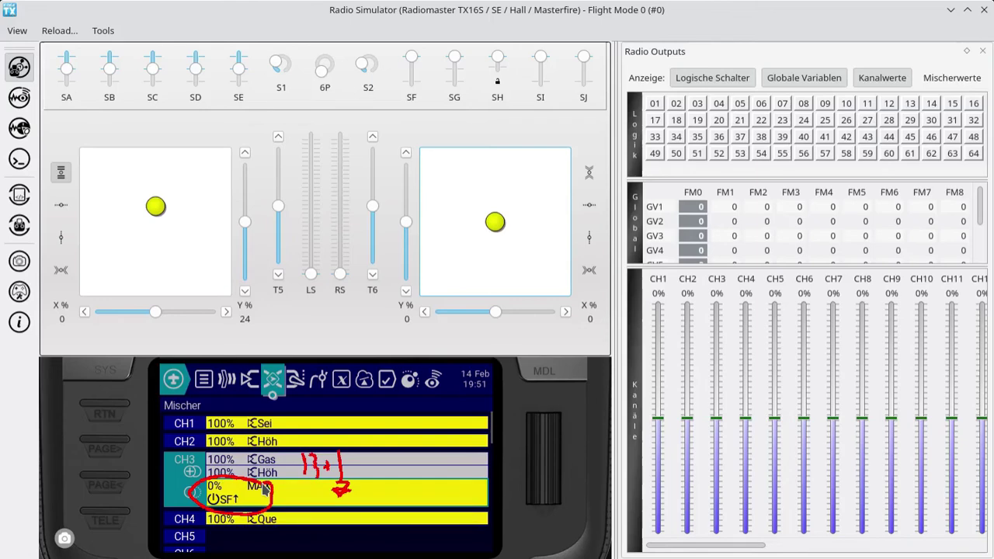
{"action": "key", "text": "Escape"}
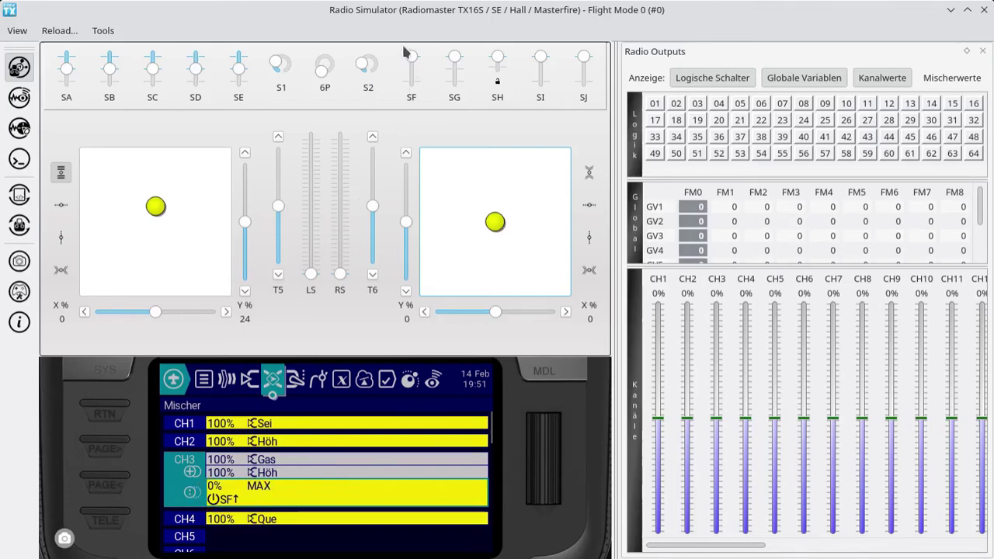
{"action": "mouse_move", "coordinate": [404, 47]}
{"action": "left_mouse_down"}
{"action": "mouse_move", "coordinate": [426, 93]}
{"action": "mouse_move", "coordinate": [416, 54]}
{"action": "left_mouse_up"}
{"action": "left_click", "coordinate": [412, 78]}
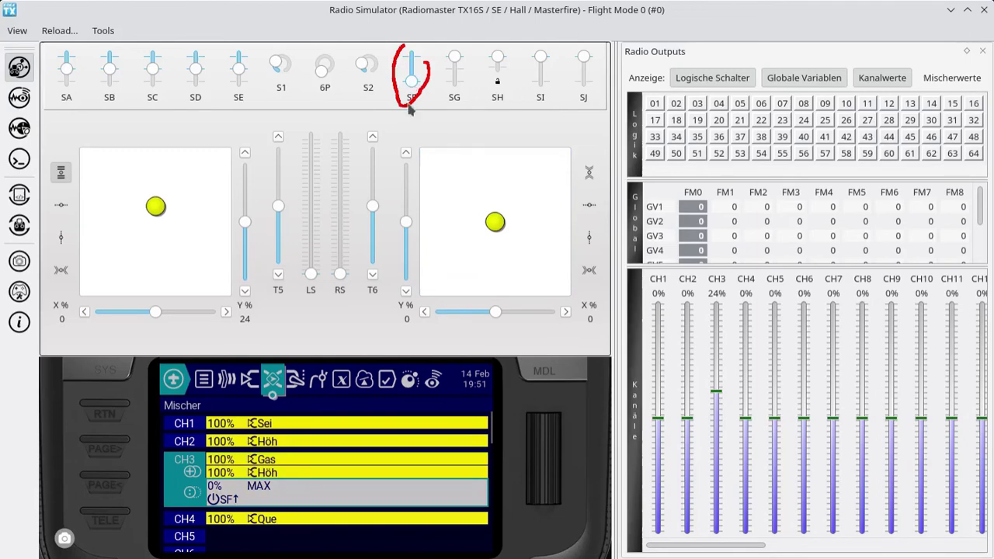
Test the CH3 mix with switch SF down by lowering the throttle stick to -78% and nudging the elevator stick
{"action": "mouse_move", "coordinate": [268, 478]}
{"action": "left_mouse_down"}
{"action": "mouse_move", "coordinate": [225, 477]}
{"action": "mouse_move", "coordinate": [194, 498]}
{"action": "mouse_move", "coordinate": [256, 513]}
{"action": "mouse_move", "coordinate": [287, 458]}
{"action": "mouse_move", "coordinate": [284, 474]}
{"action": "mouse_move", "coordinate": [323, 461]}
{"action": "mouse_move", "coordinate": [307, 456]}
{"action": "left_mouse_up"}
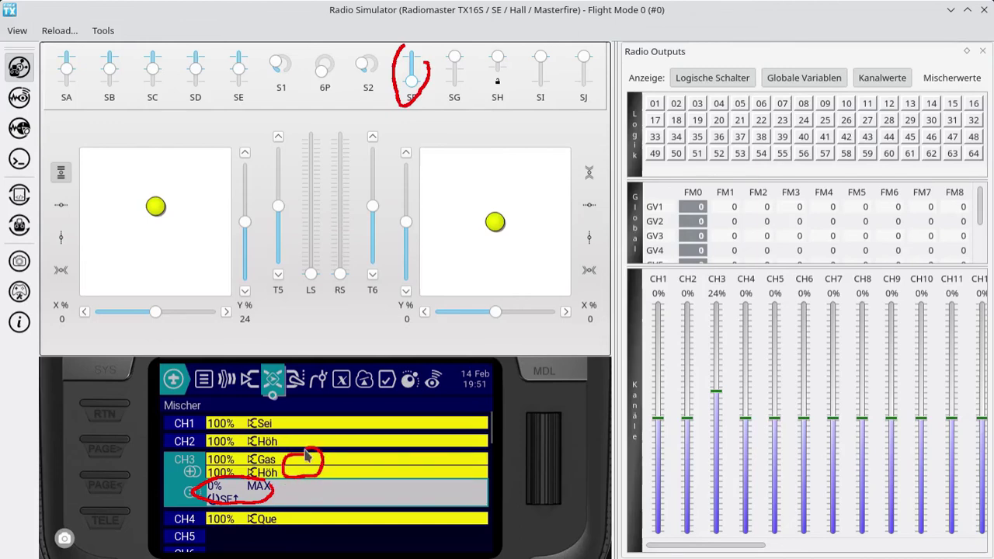
{"action": "mouse_move", "coordinate": [727, 262]}
{"action": "left_mouse_down"}
{"action": "mouse_move", "coordinate": [714, 263]}
{"action": "mouse_move", "coordinate": [705, 299]}
{"action": "mouse_move", "coordinate": [737, 271]}
{"action": "left_mouse_up"}
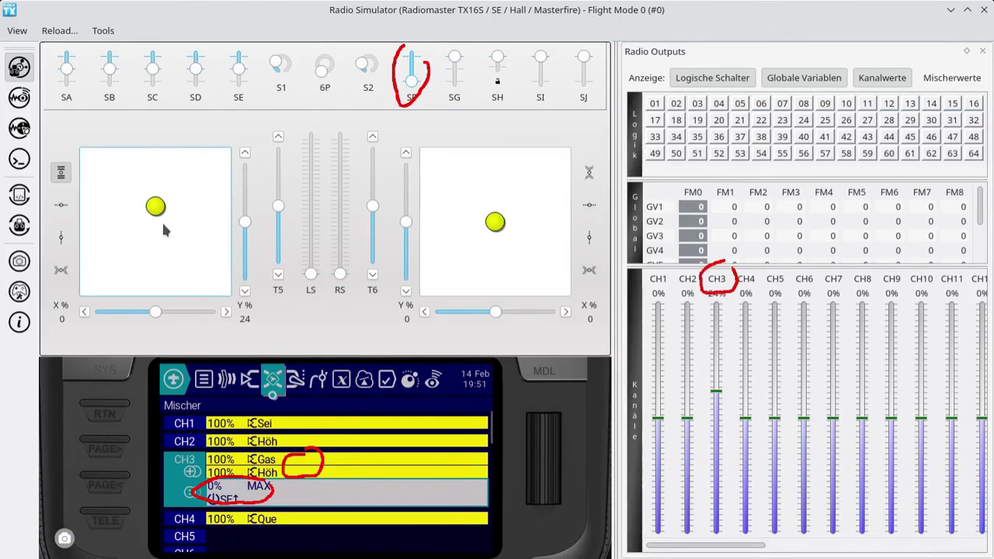
{"action": "mouse_move", "coordinate": [155, 206]}
{"action": "left_mouse_down"}
{"action": "mouse_move", "coordinate": [154, 159]}
{"action": "mouse_move", "coordinate": [155, 272]}
{"action": "left_mouse_up"}
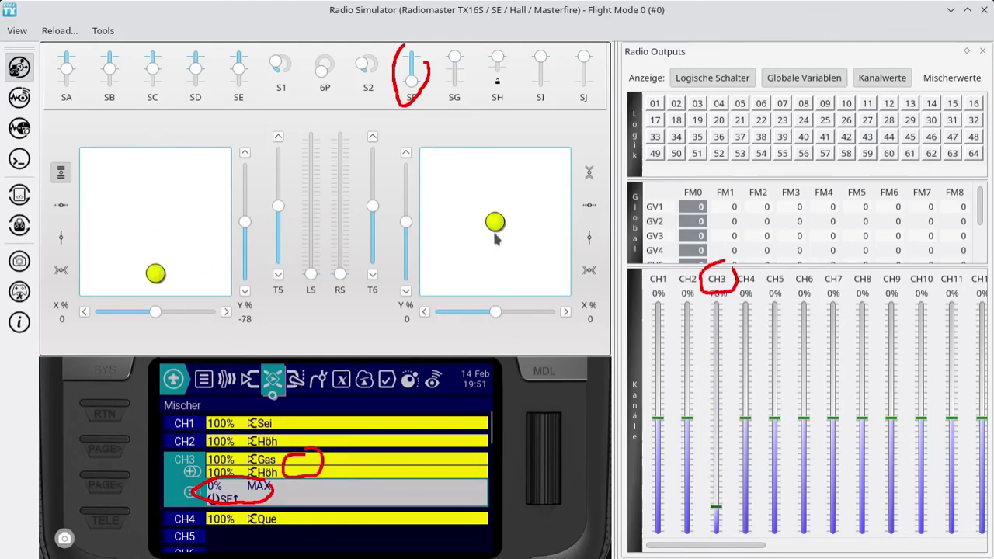
{"action": "mouse_move", "coordinate": [495, 223]}
{"action": "left_mouse_down"}
{"action": "mouse_move", "coordinate": [498, 185]}
{"action": "mouse_move", "coordinate": [500, 246]}
{"action": "mouse_move", "coordinate": [505, 216]}
{"action": "left_mouse_up"}
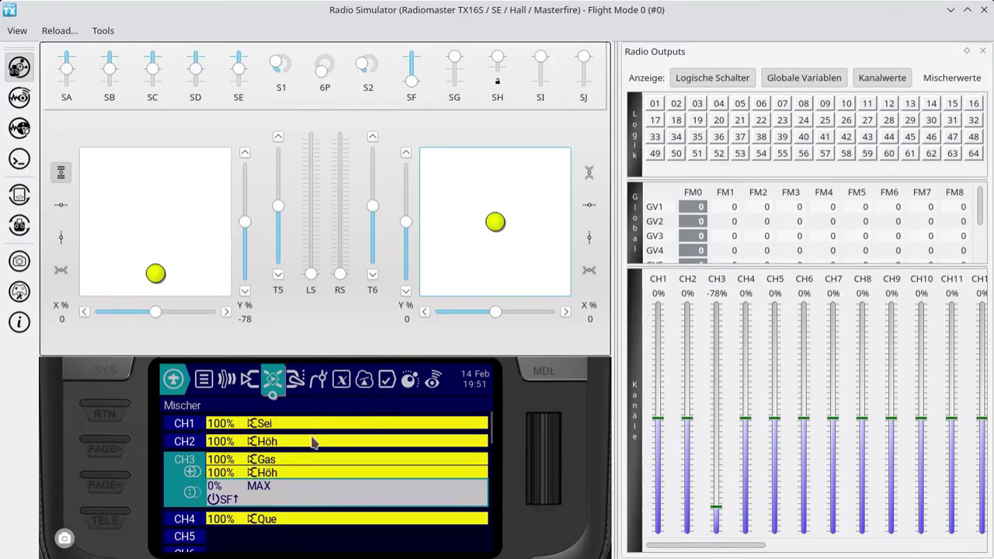
{"action": "mouse_move", "coordinate": [282, 454]}
{"action": "left_mouse_down"}
{"action": "mouse_move", "coordinate": [248, 444]}
{"action": "mouse_move", "coordinate": [179, 462]}
{"action": "mouse_move", "coordinate": [163, 509]}
{"action": "mouse_move", "coordinate": [233, 534]}
{"action": "mouse_move", "coordinate": [281, 498]}
{"action": "mouse_move", "coordinate": [273, 452]}
{"action": "left_mouse_up"}
Open special function SF1 and examine its function (Funktion) choices for the Überschr. option
{"action": "left_click", "coordinate": [386, 379]}
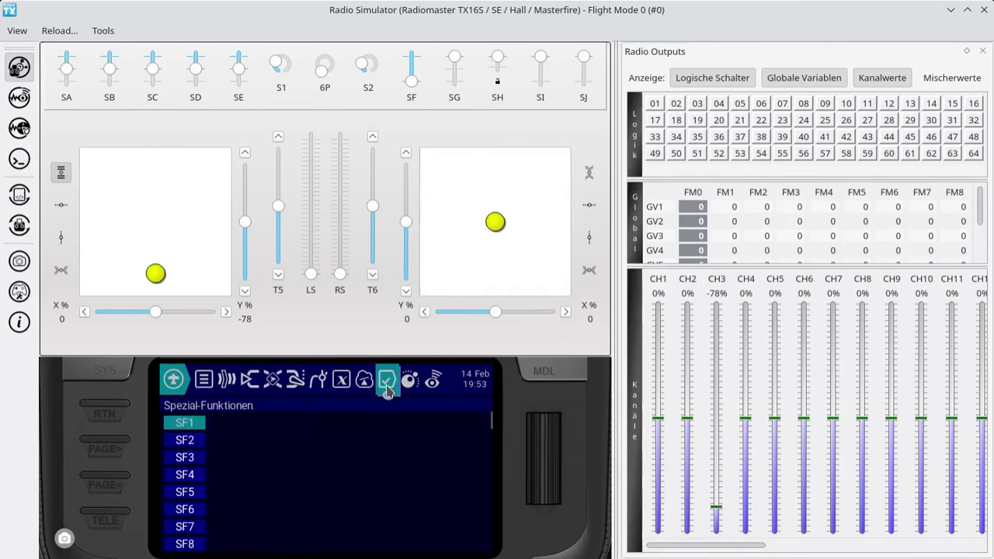
{"action": "left_click", "coordinate": [187, 423]}
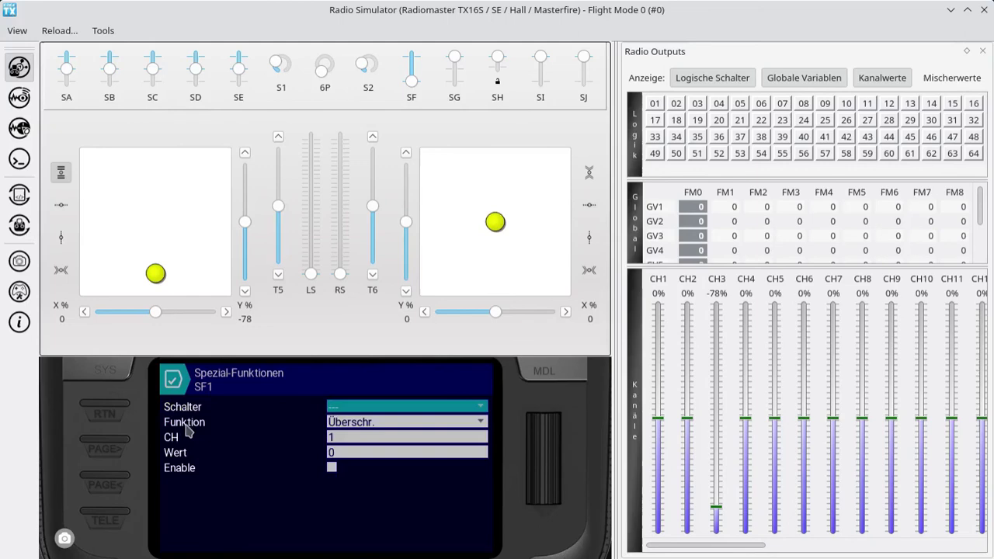
{"action": "left_click", "coordinate": [347, 425]}
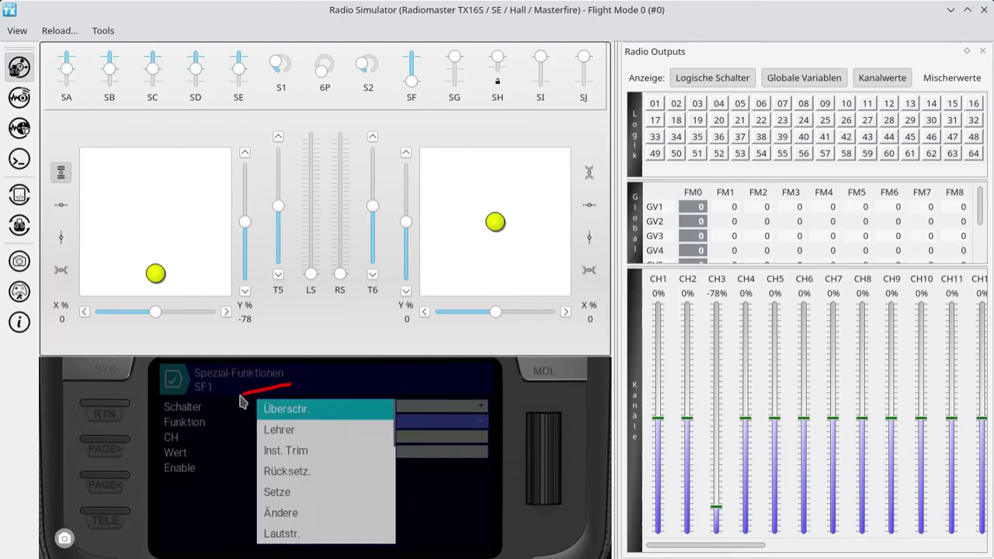
{"action": "mouse_move", "coordinate": [241, 401]}
{"action": "left_mouse_down"}
{"action": "mouse_move", "coordinate": [264, 432]}
{"action": "mouse_move", "coordinate": [317, 419]}
{"action": "mouse_move", "coordinate": [292, 392]}
{"action": "left_mouse_up"}
{"action": "left_click", "coordinate": [292, 391]}
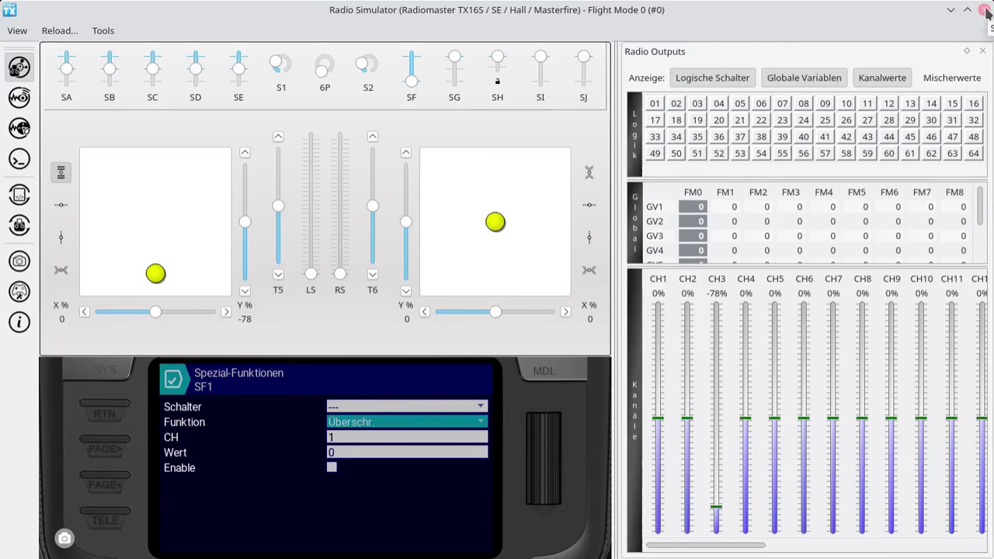
Close the simulator, switch to the terminal in the build_tx16s folder and run ./simulator27
{"action": "left_click", "coordinate": [985, 10]}
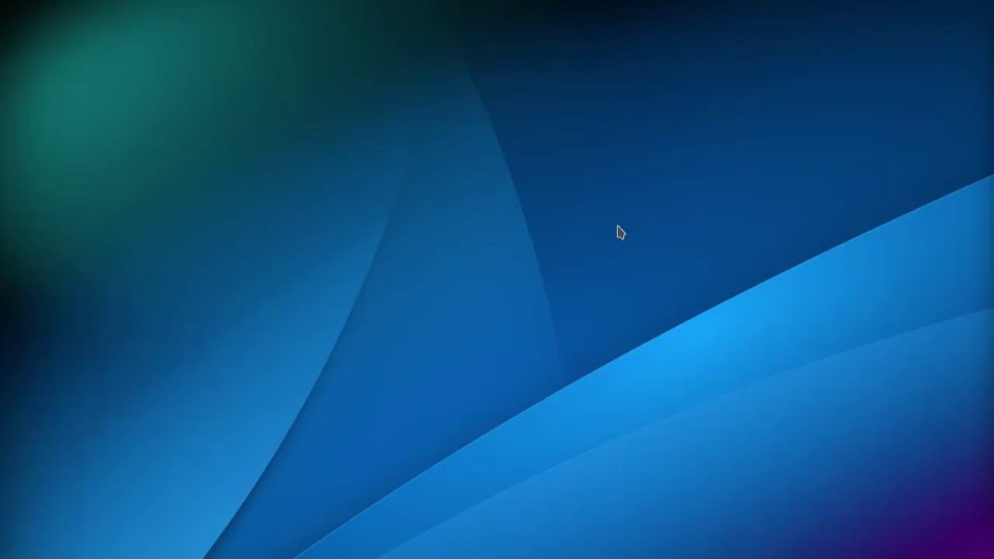
{"action": "key", "text": "alt+Tab"}
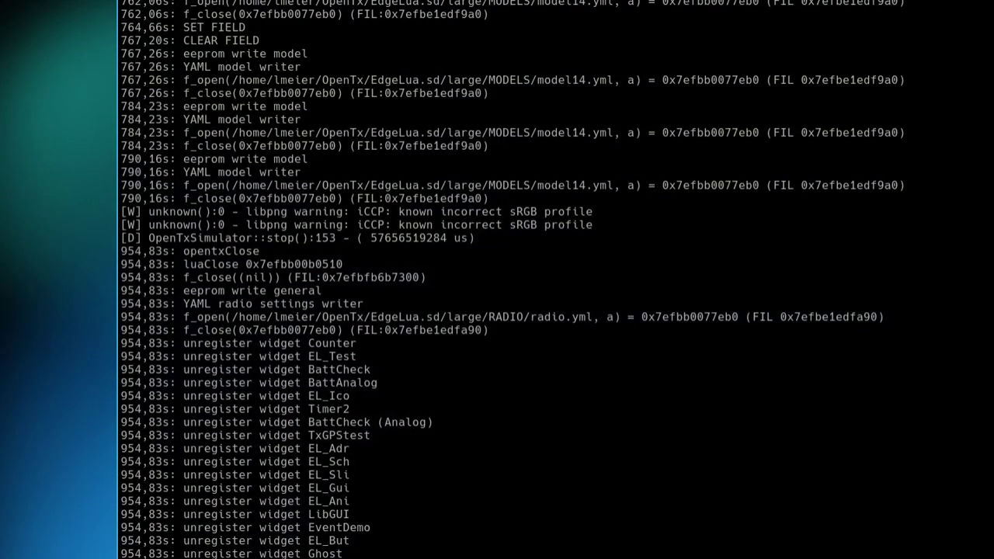
{"action": "key", "text": "alt+Tab"}
{"action": "key", "text": "alt+Tab"}
{"action": "key", "text": "alt+Tab"}
{"action": "key", "text": "Up"}
{"action": "key", "text": "Return"}
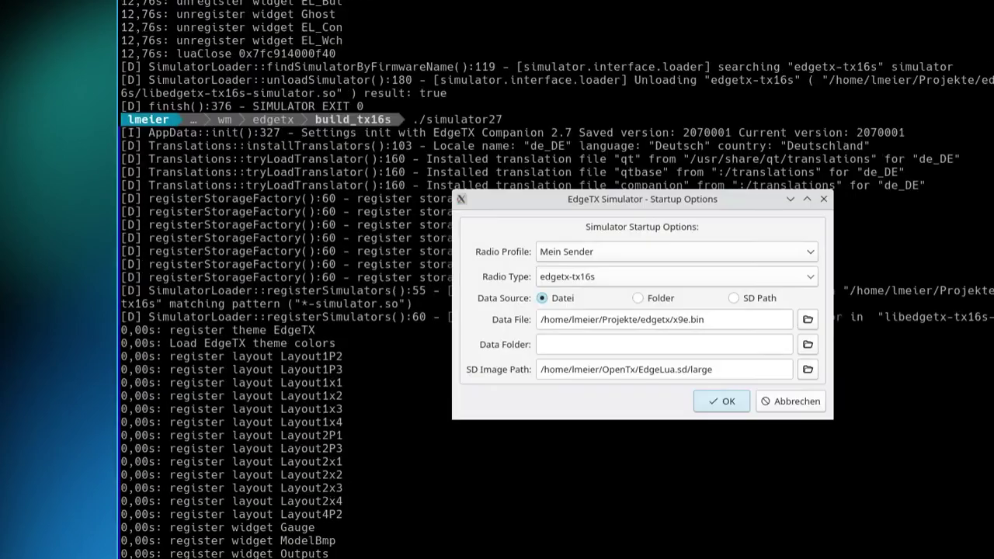
Start the edgetx-tx16s simulation with SD Path as the data source and dismiss the switch warning
{"action": "left_click", "coordinate": [759, 298]}
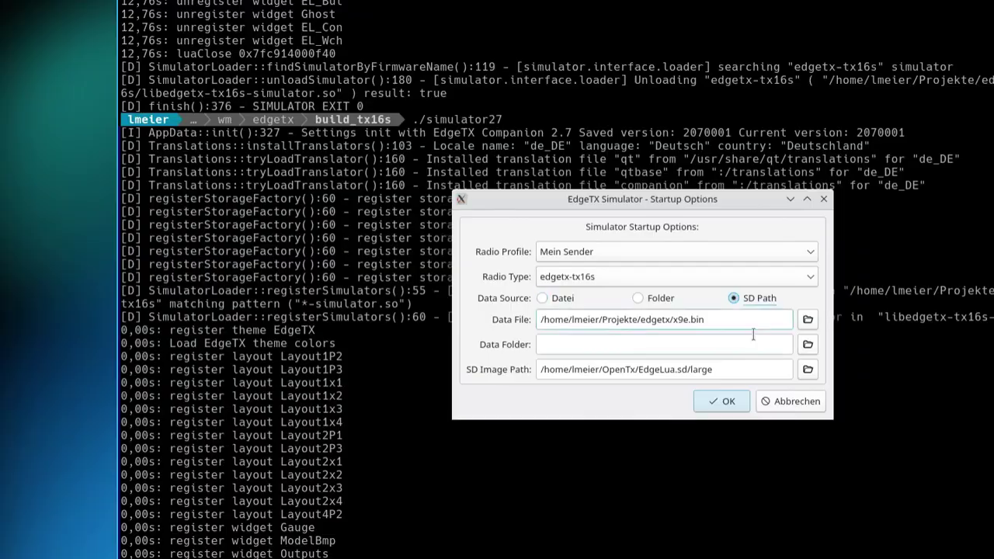
{"action": "left_click", "coordinate": [724, 402]}
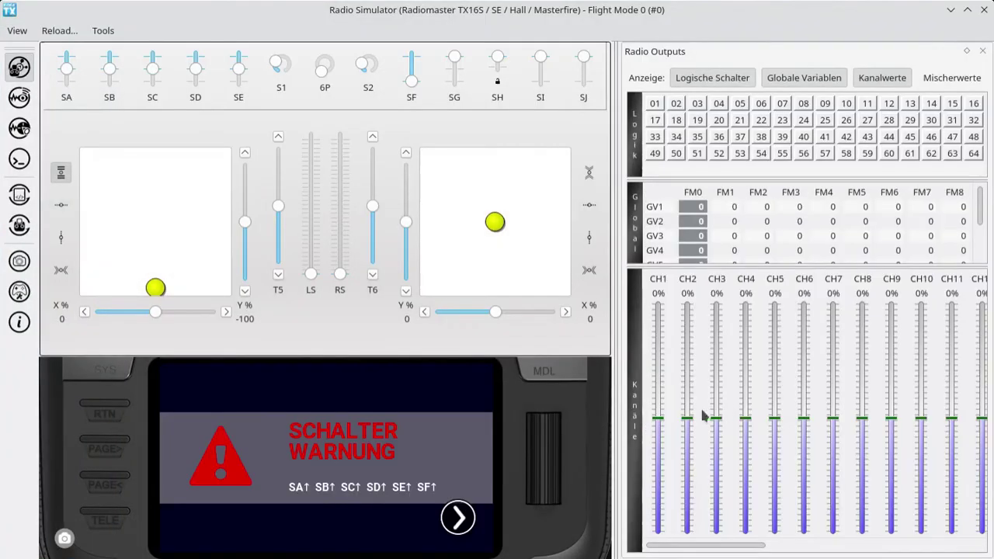
{"action": "left_click", "coordinate": [453, 460]}
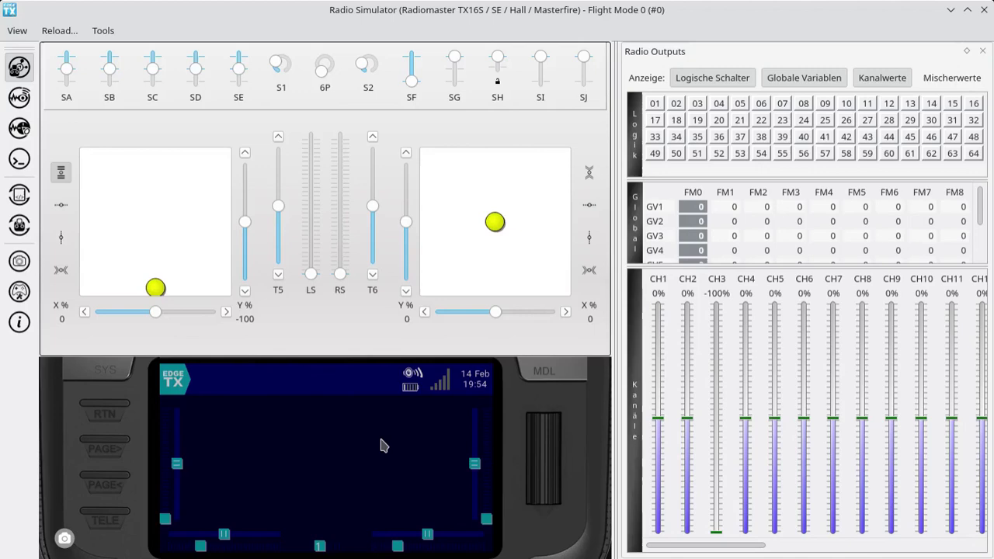
Examine the full function (Funktion) list of special function SF1 in this firmware version, then return to the main screen
{"action": "left_click", "coordinate": [522, 377]}
{"action": "left_click", "coordinate": [387, 379]}
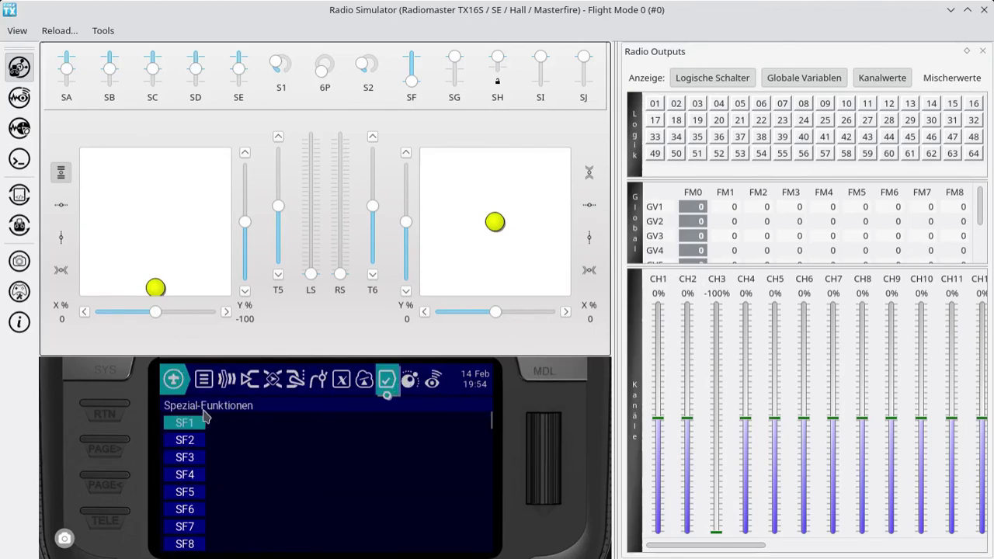
{"action": "left_click", "coordinate": [174, 424]}
{"action": "left_click", "coordinate": [353, 422]}
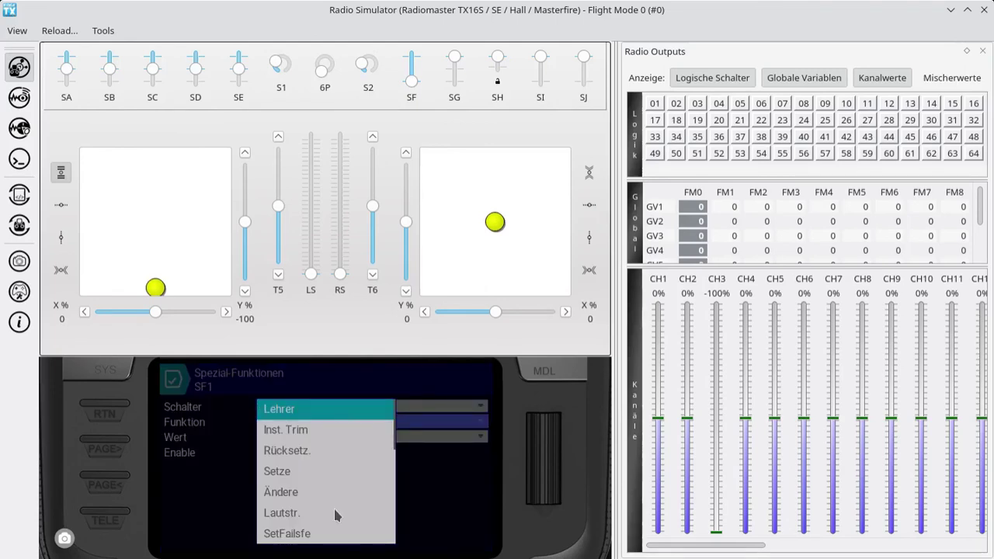
{"action": "scroll", "coordinate": [334, 515], "scroll_direction": "down", "scroll_amount": 5}
{"action": "scroll", "coordinate": [328, 501], "scroll_direction": "down", "scroll_amount": 4}
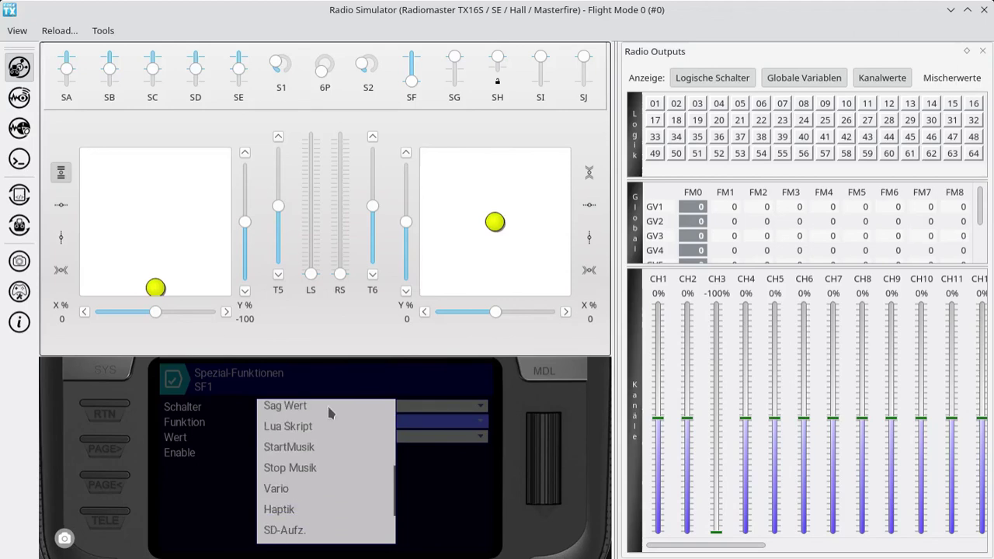
{"action": "scroll", "coordinate": [327, 435], "scroll_direction": "down", "scroll_amount": 4}
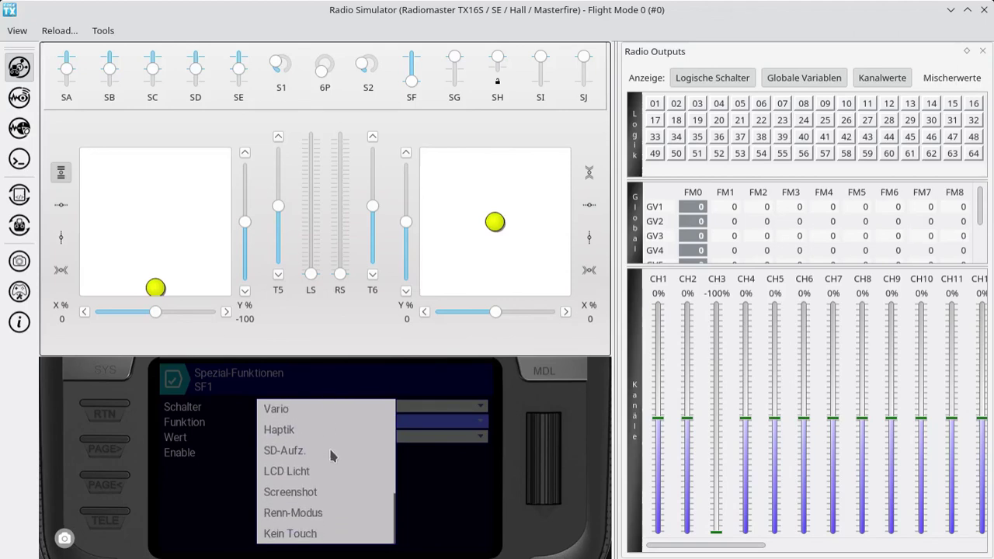
{"action": "left_click", "coordinate": [122, 409]}
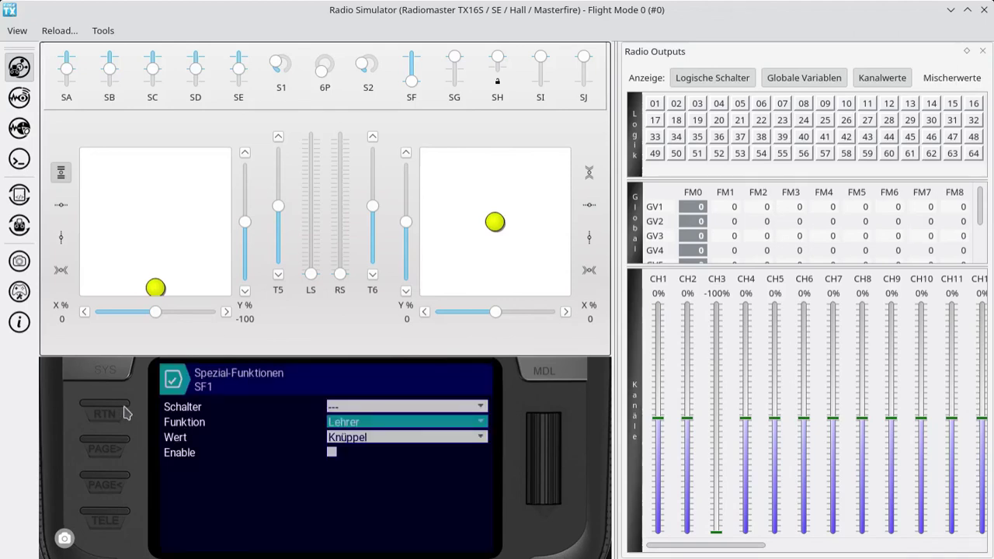
{"action": "left_click", "coordinate": [109, 405]}
{"action": "left_click", "coordinate": [109, 406]}
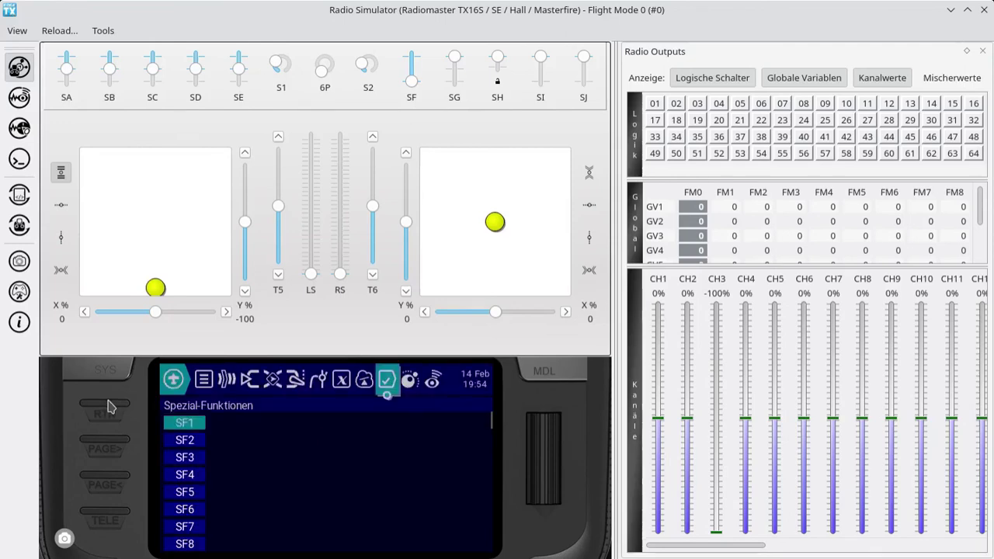
{"action": "left_click", "coordinate": [109, 405]}
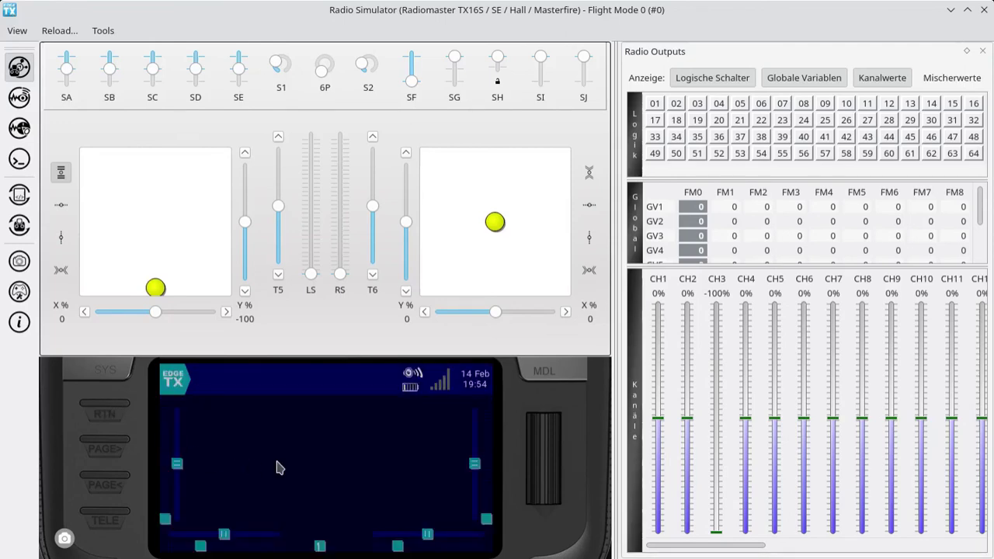